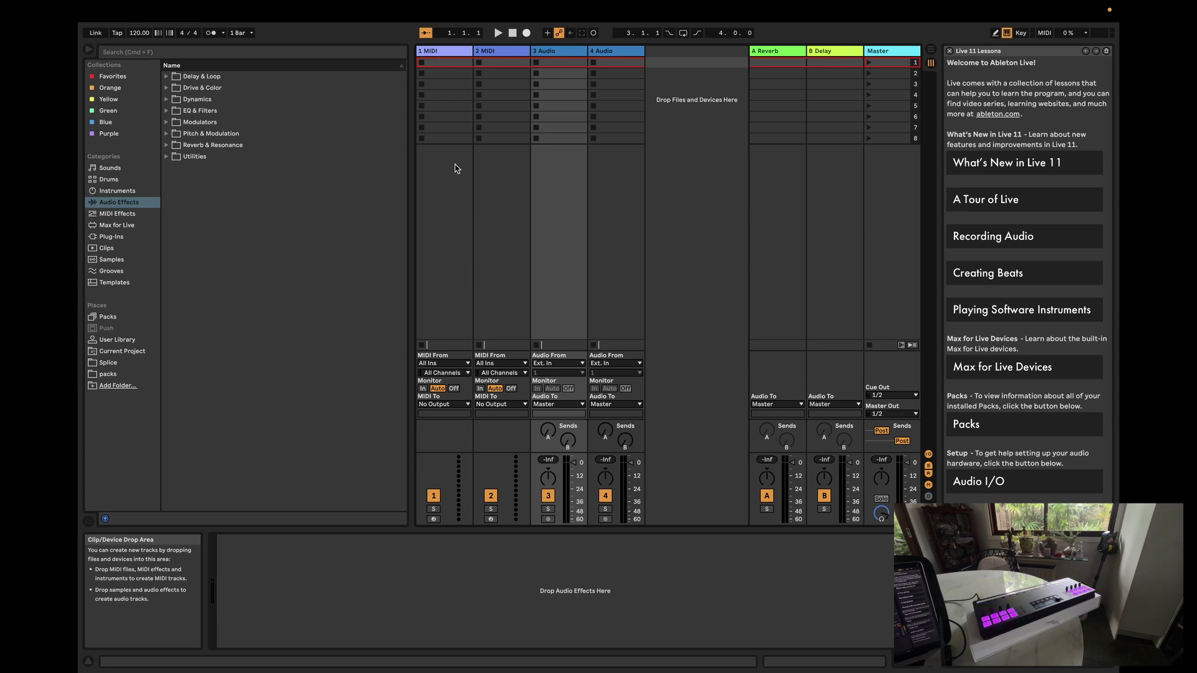
# - Reveal the macOS menu bar above the Ableton Live window
pyautogui.moveTo(354, 3)
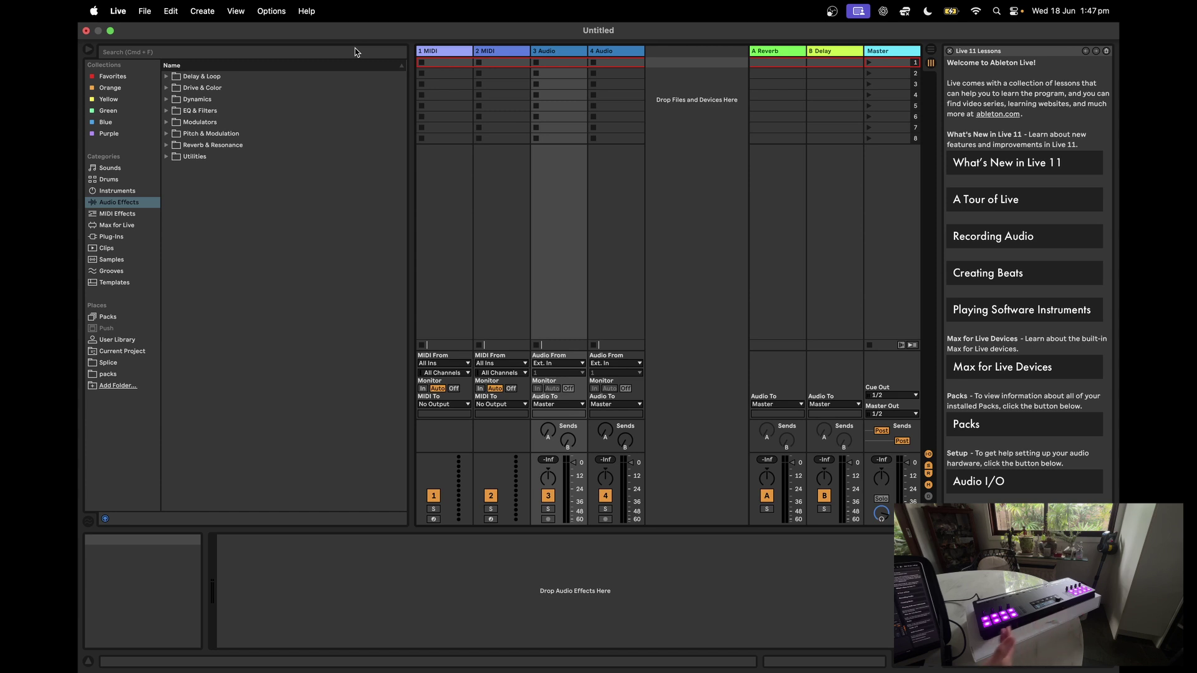
# - In Settings, confirm Audima Labs The Sway stays the row 1 control surface, then close Preferences
pyautogui.click(128, 7)
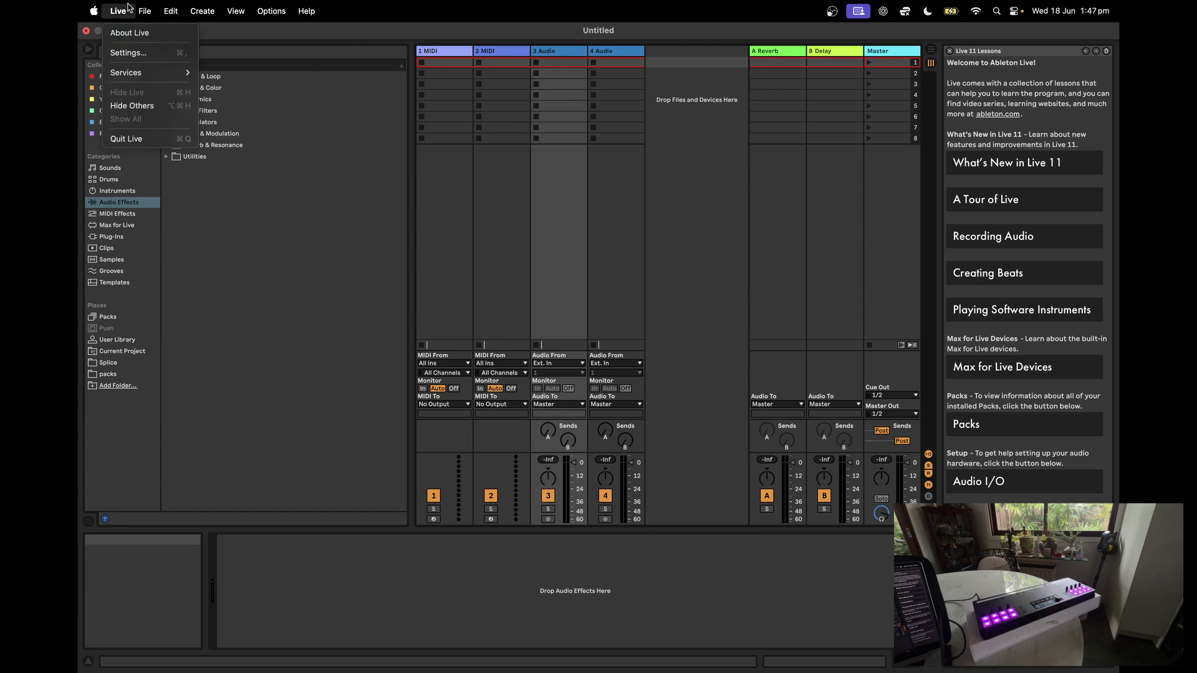
pyautogui.click(138, 52)
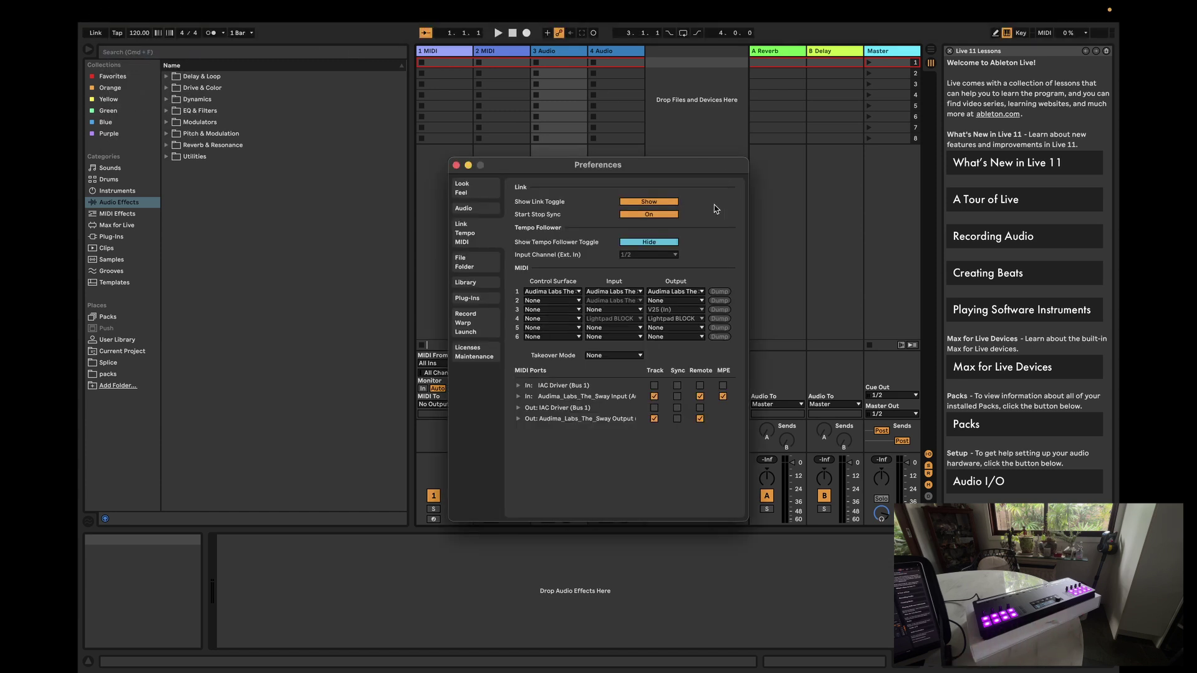
pyautogui.click(552, 291)
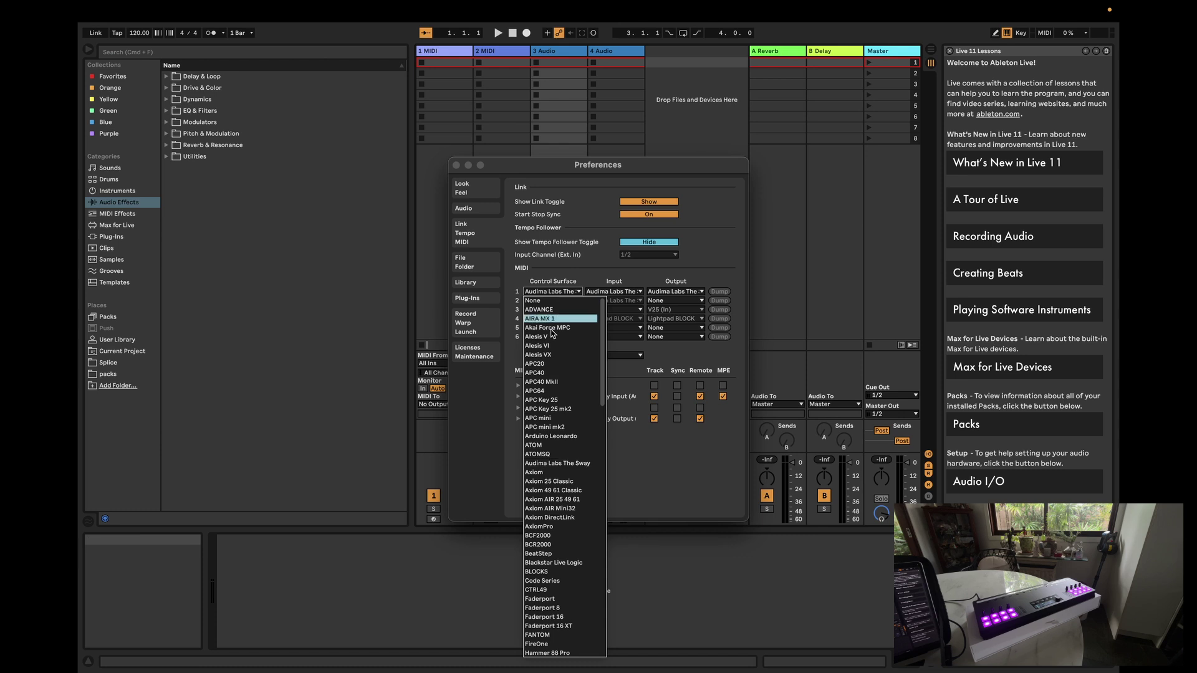
pyautogui.click(552, 391)
pyautogui.click(552, 291)
pyautogui.click(585, 463)
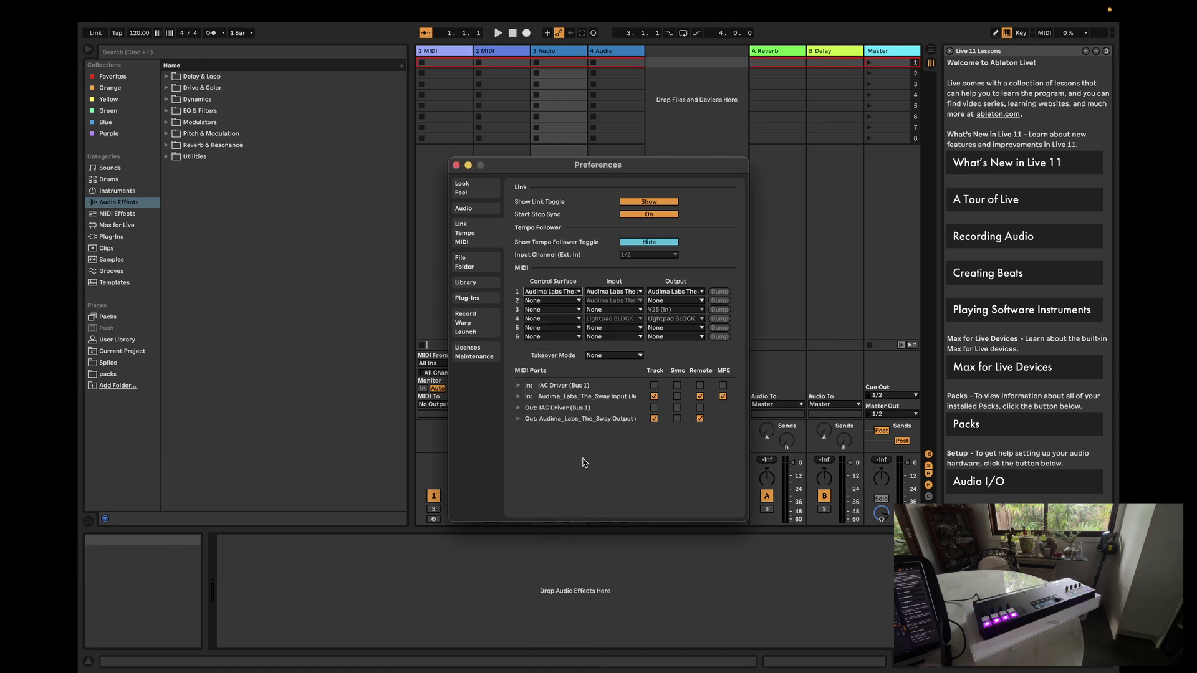
pyautogui.click(455, 165)
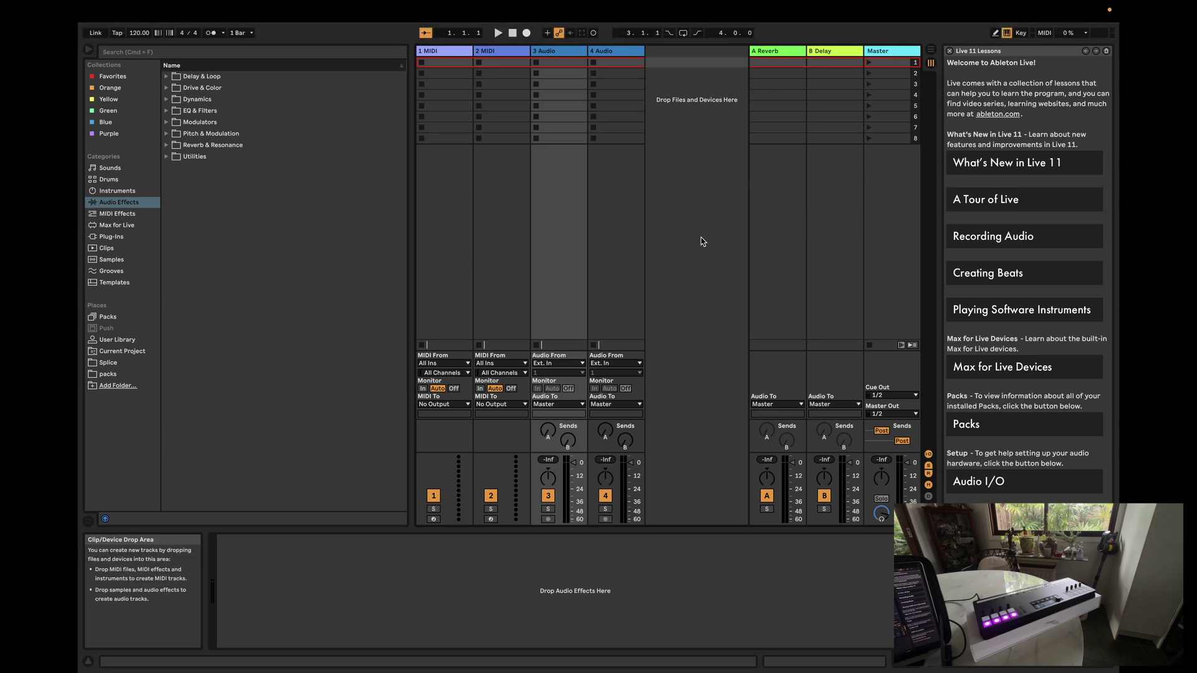
# - Search the browser for 'serum' and load Serum onto the second MIDI track
pyautogui.click(335, 52)
pyautogui.write('serum')
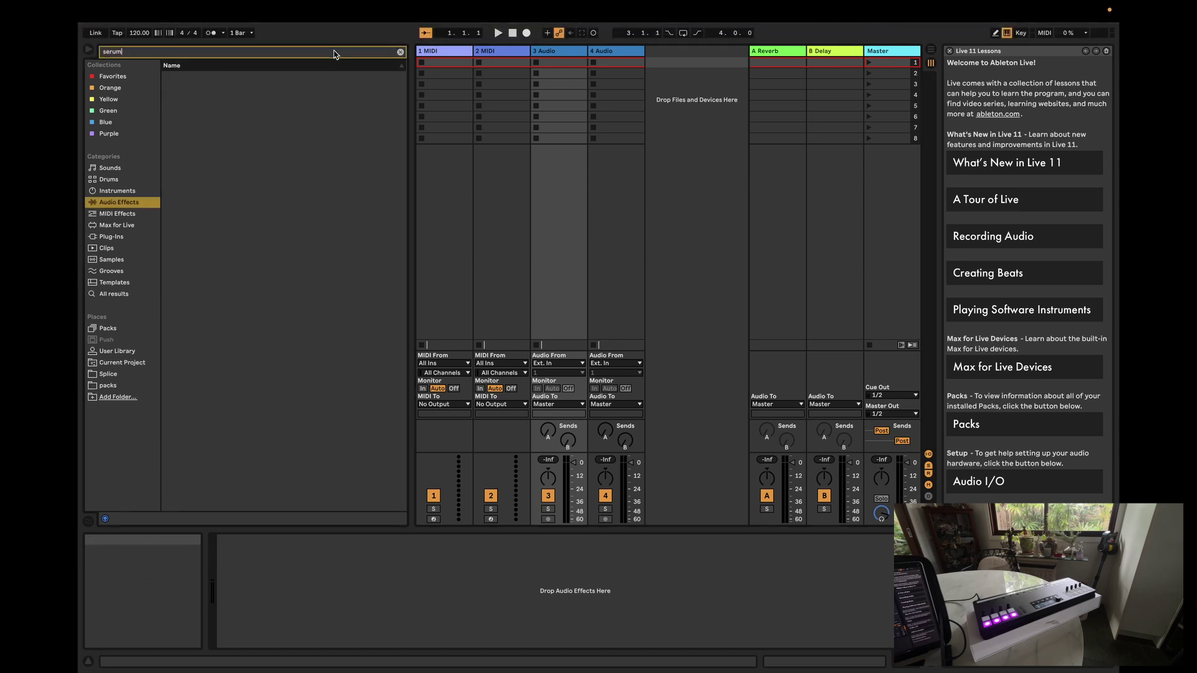
pyautogui.moveTo(181, 111); pyautogui.dragTo(488, 56)
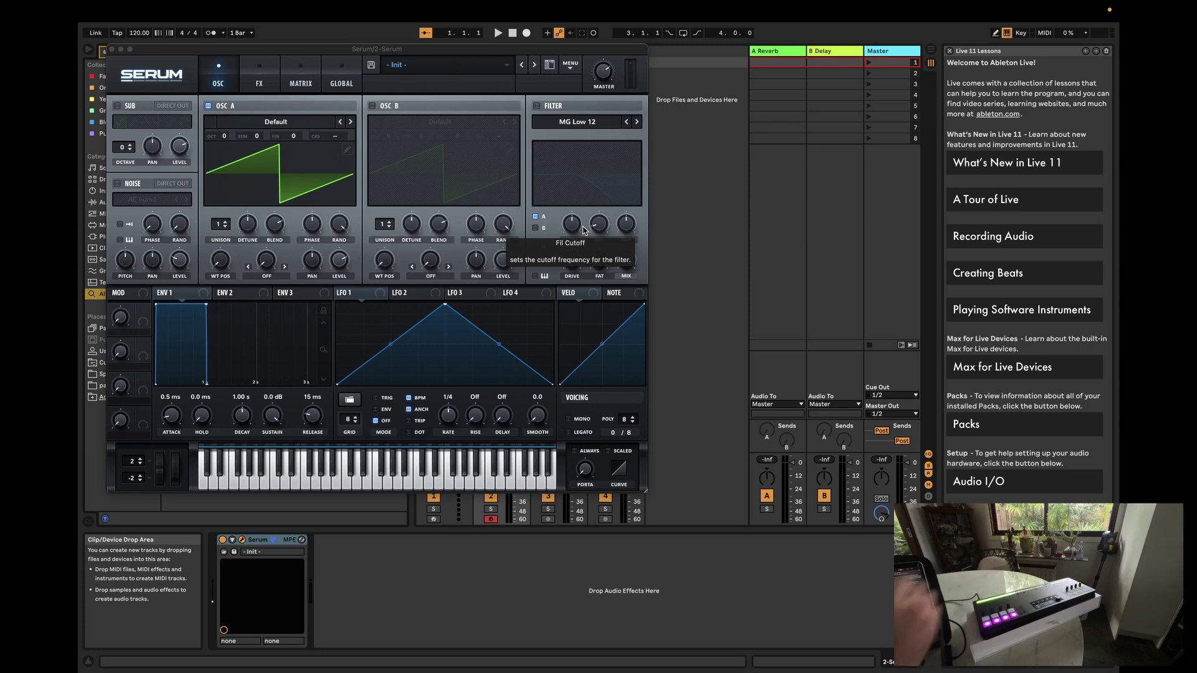
# - Switch on Serum's Filter section, close the plugin window and enter MIDI Map mode
pyautogui.click(536, 106)
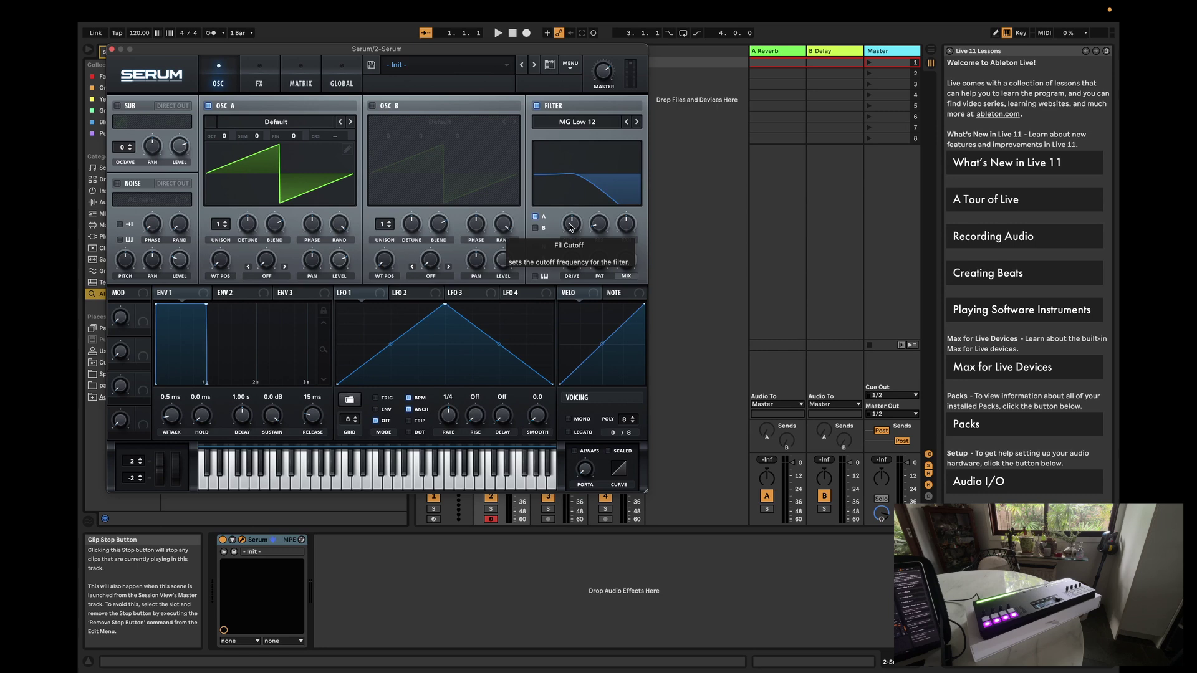
pyautogui.click(111, 49)
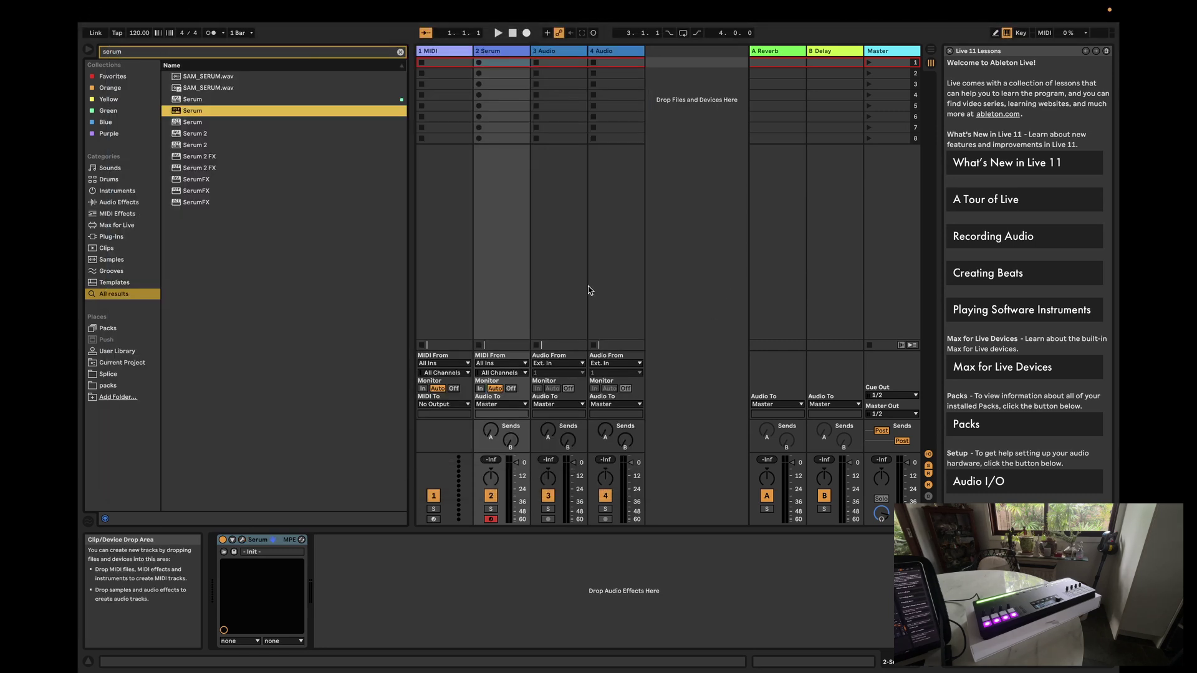
pyautogui.press('super+m')
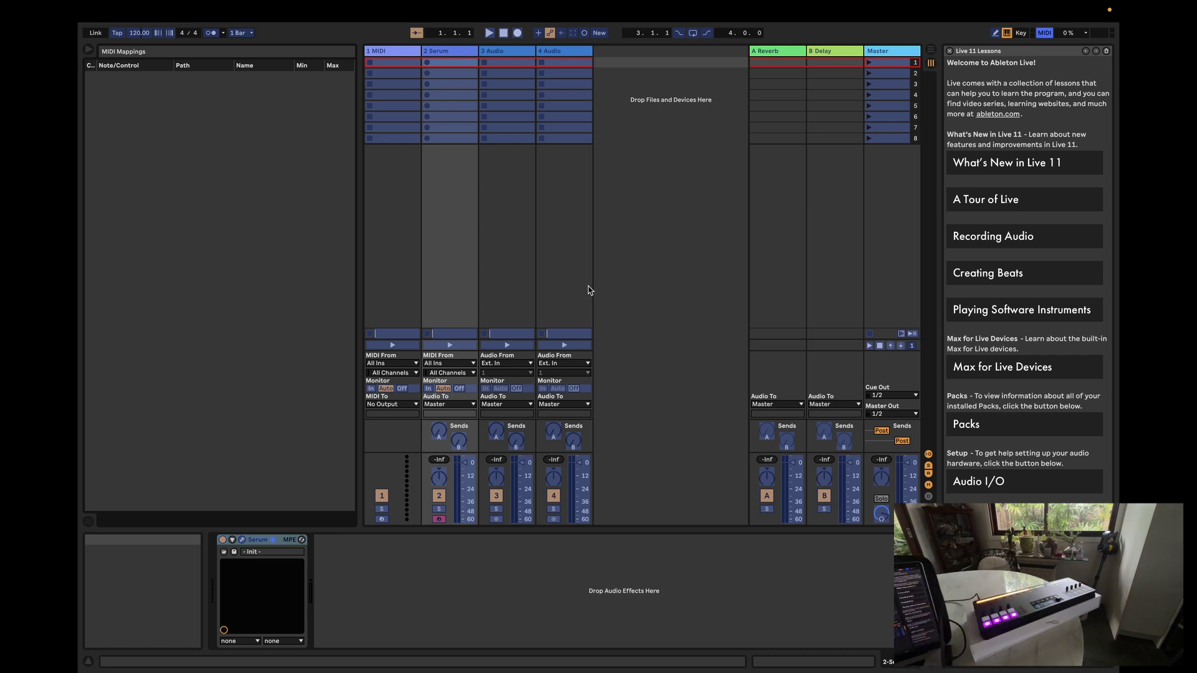
# - Expose Serum's Filter Cutoff as a device parameter using Configure
pyautogui.press('super+m')
pyautogui.click(232, 540)
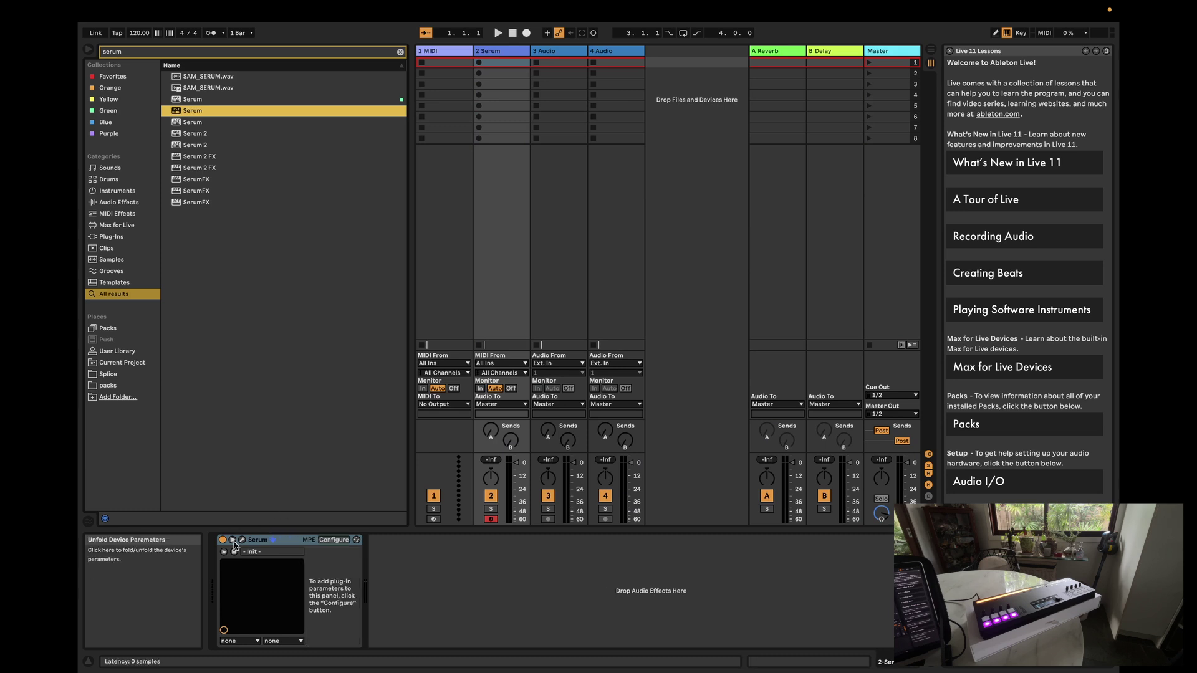
pyautogui.click(242, 540)
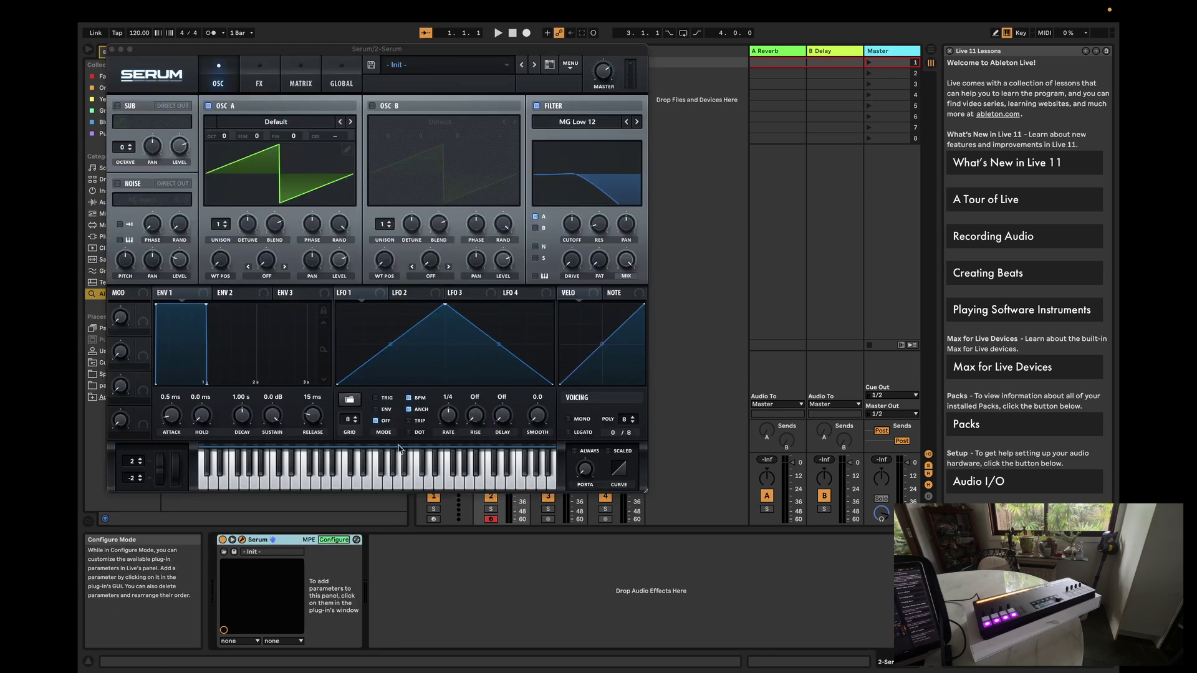
pyautogui.click(574, 223)
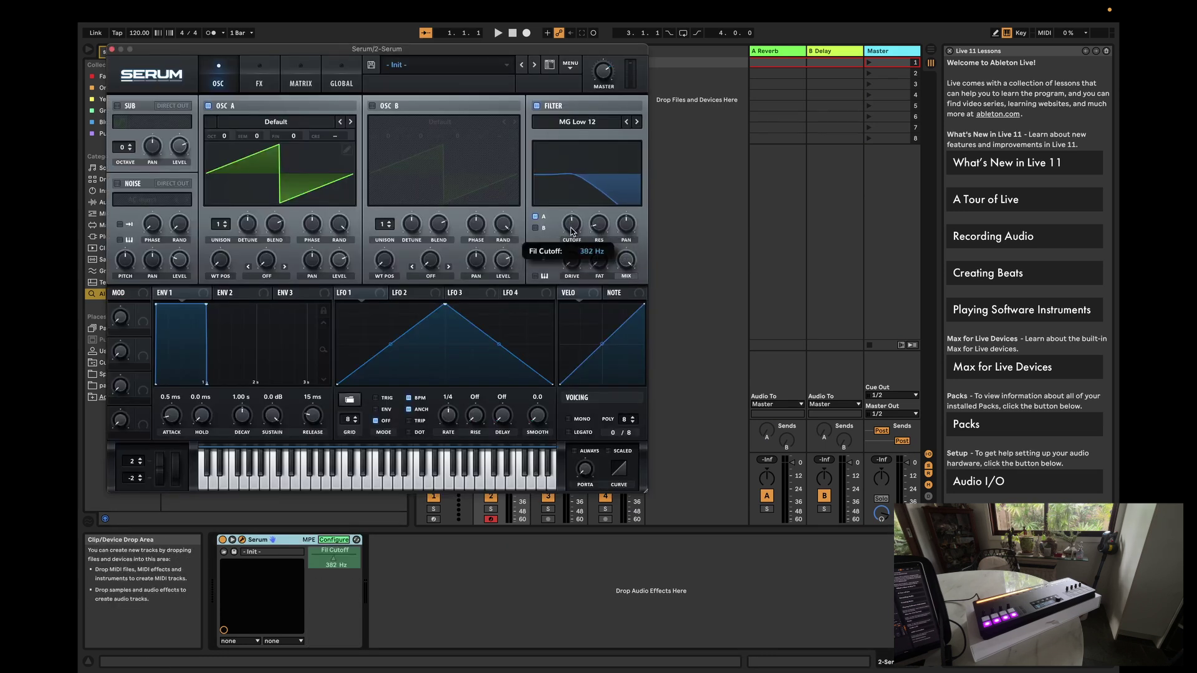
pyautogui.moveTo(571, 230)
pyautogui.mouseDown()
pyautogui.moveTo(574, 243)
pyautogui.moveTo(574, 223)
pyautogui.mouseUp()
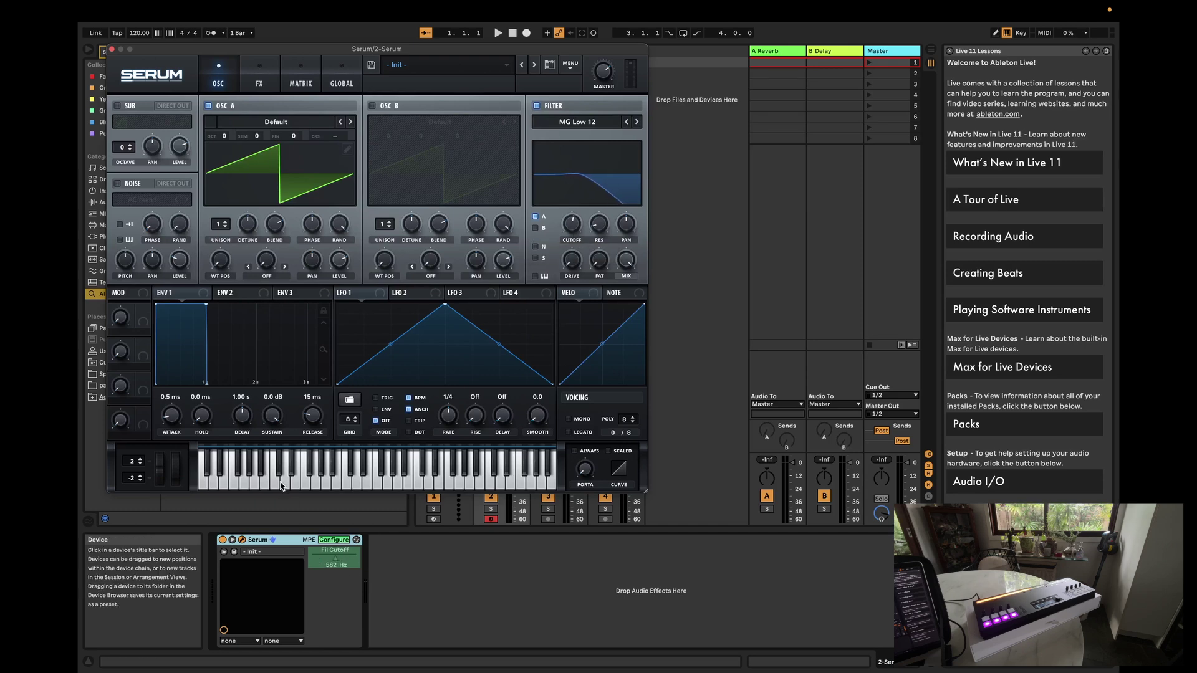
pyautogui.click(335, 540)
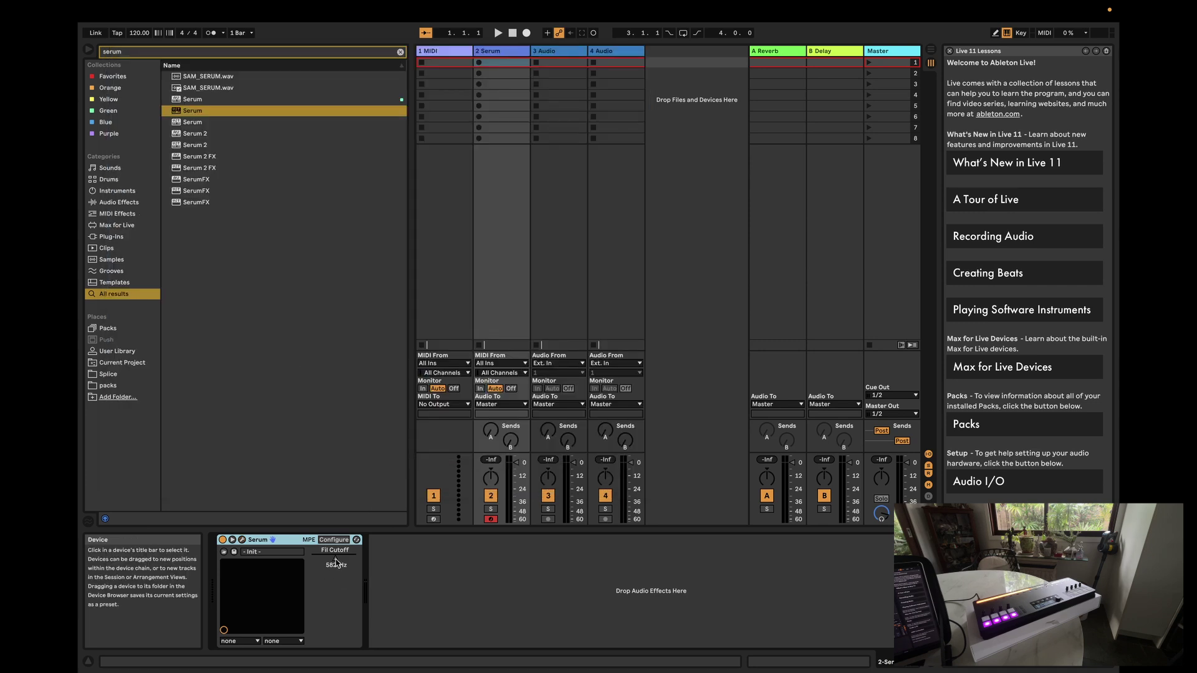
# - Map Serum's Fil Cutoff to the Sway controller as CC 38
pyautogui.press('super+m')
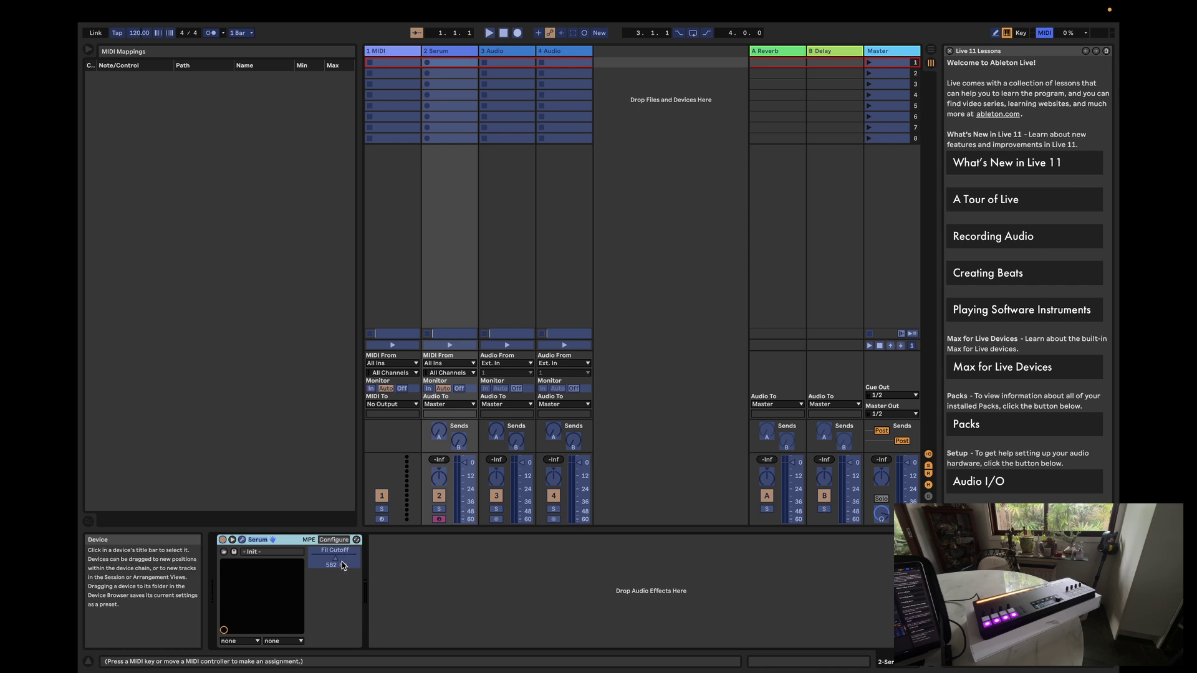
pyautogui.click(341, 564)
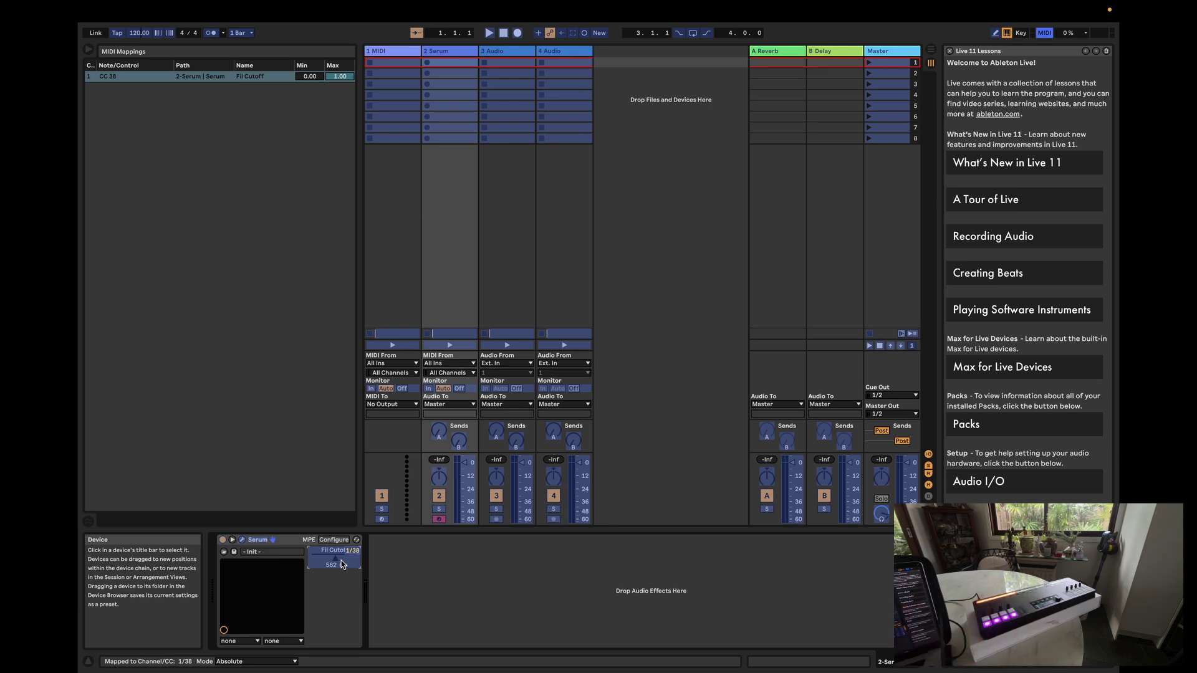
pyautogui.press('super+m')
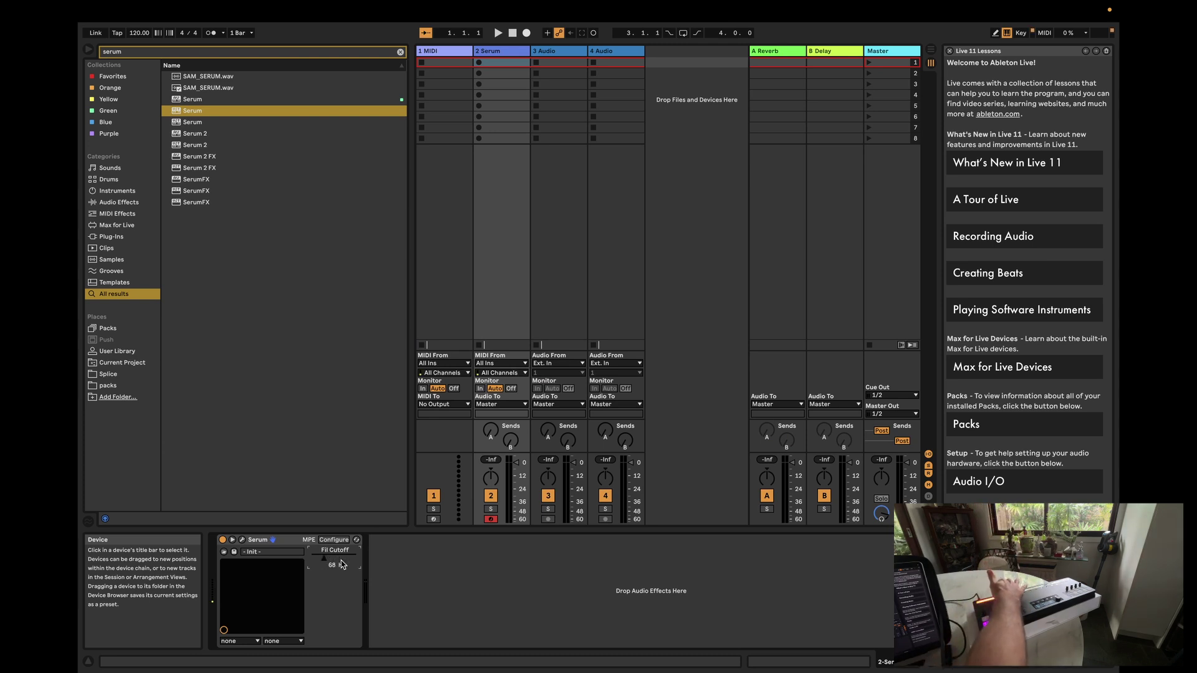
pyautogui.click(246, 541)
pyautogui.click(243, 541)
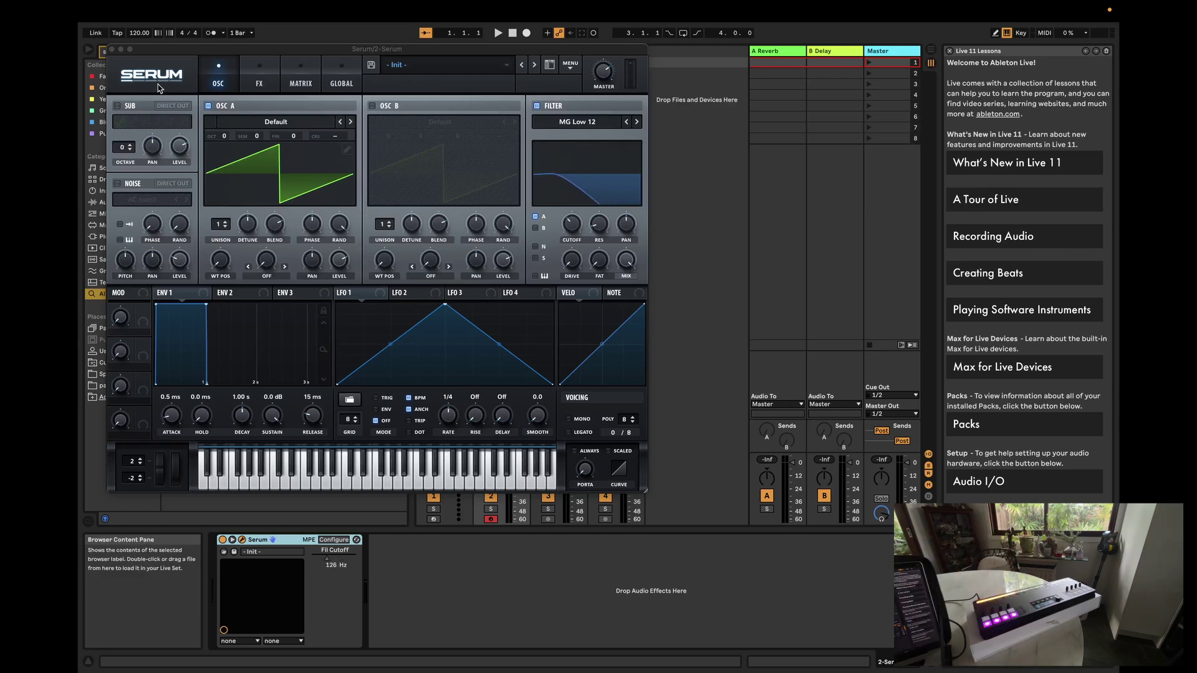
pyautogui.click(113, 49)
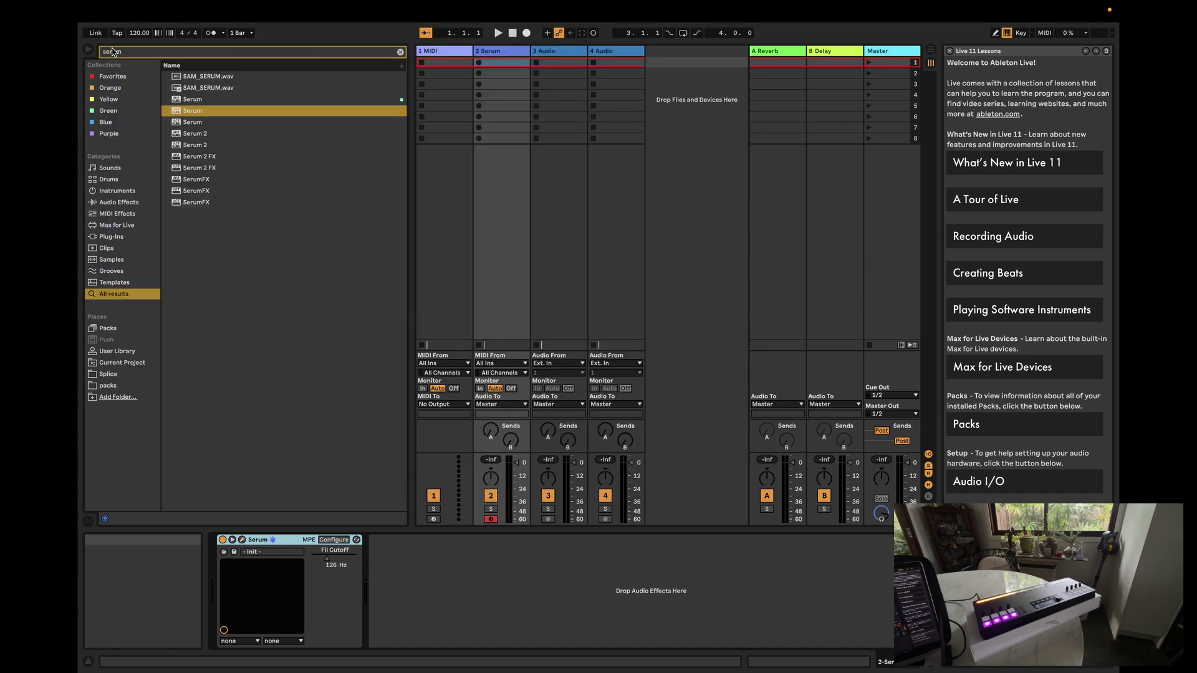
pyautogui.click(400, 52)
# - Add Auto Filter after Serum on track 2 and map its Freq to controller CC 50
pyautogui.write('filter')
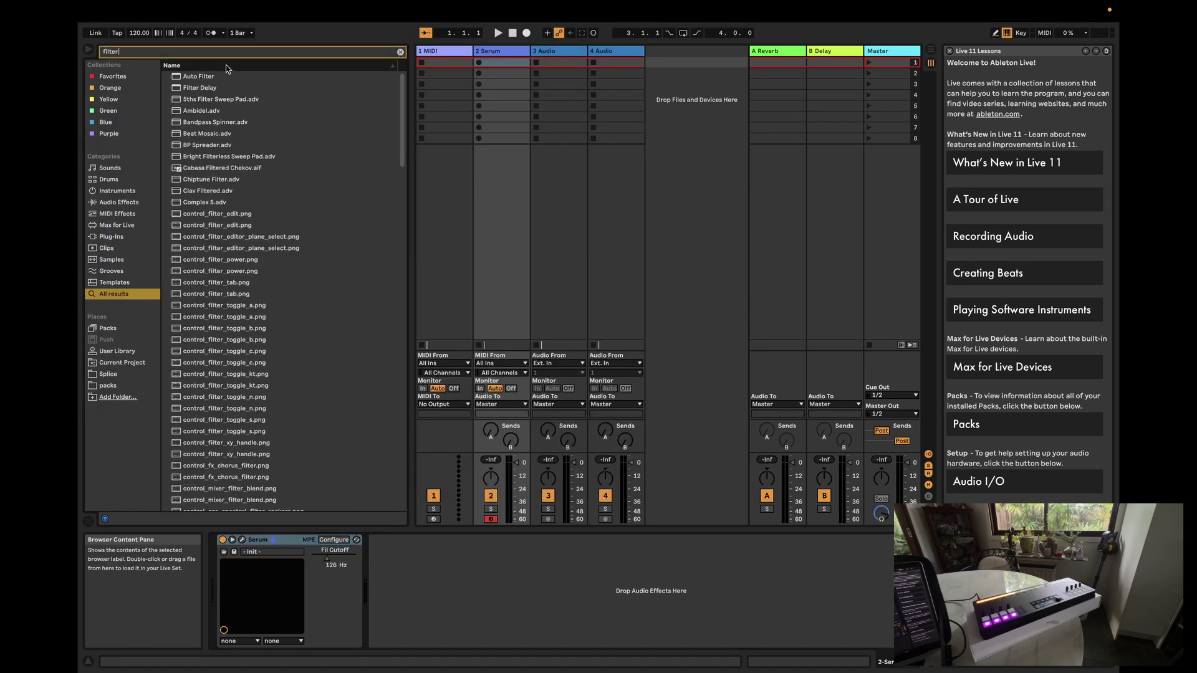
pyautogui.click(194, 77)
pyautogui.moveTo(193, 77); pyautogui.dragTo(523, 599)
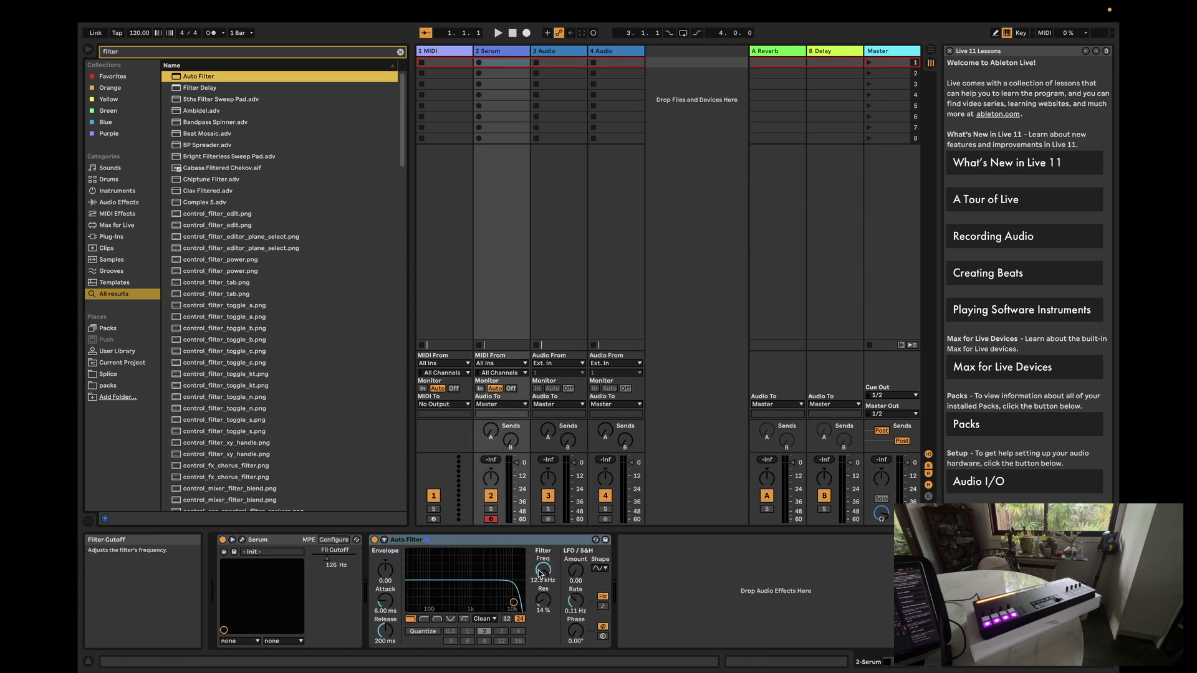
pyautogui.press('super+m')
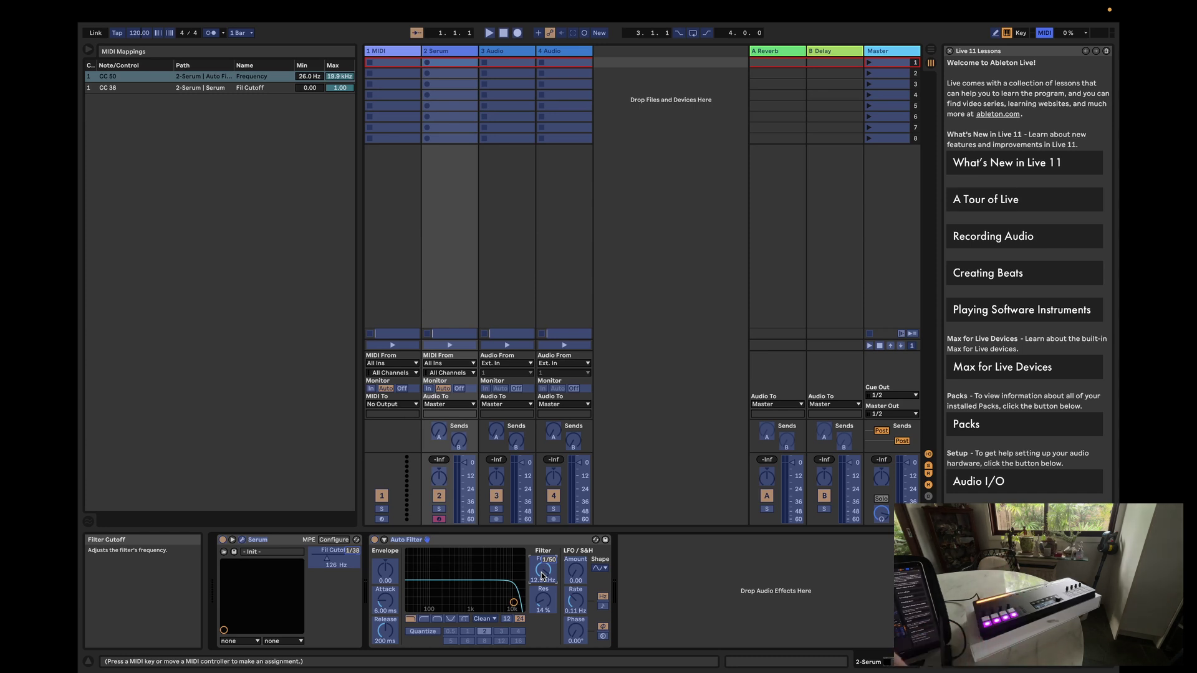
pyautogui.press('super+m')
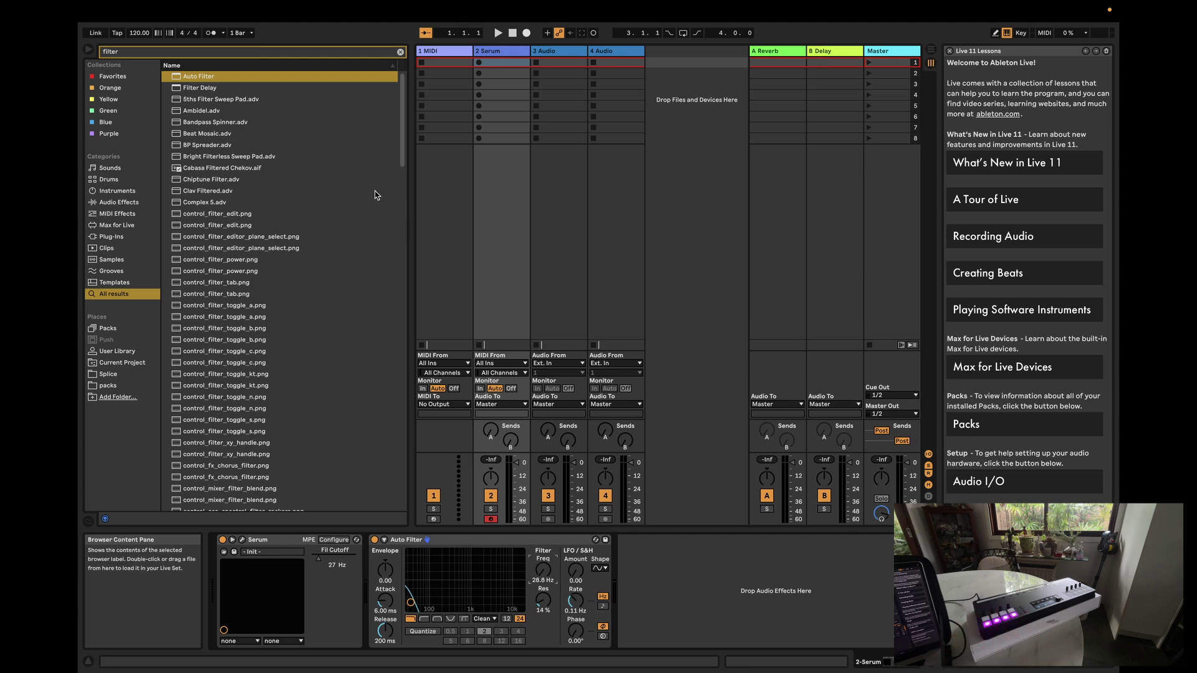
# - Add Filter Delay after Auto Filter and map its Feedback 1 to controller CC 52
pyautogui.moveTo(203, 95); pyautogui.dragTo(644, 576)
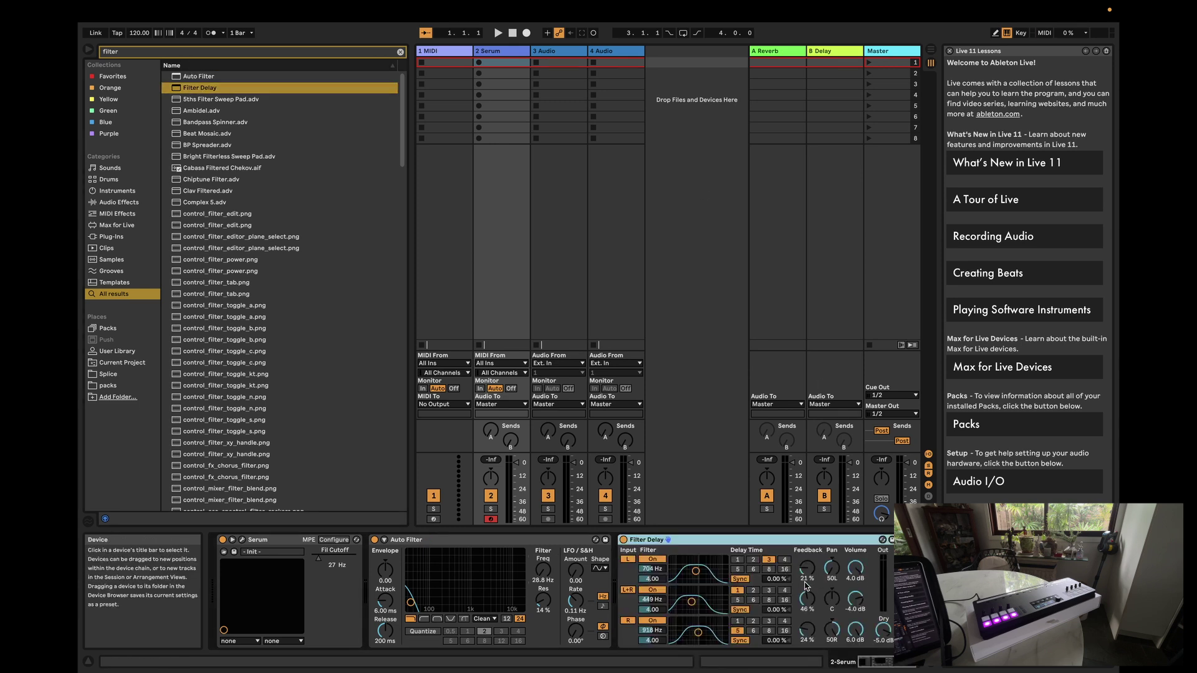
pyautogui.press('super+m')
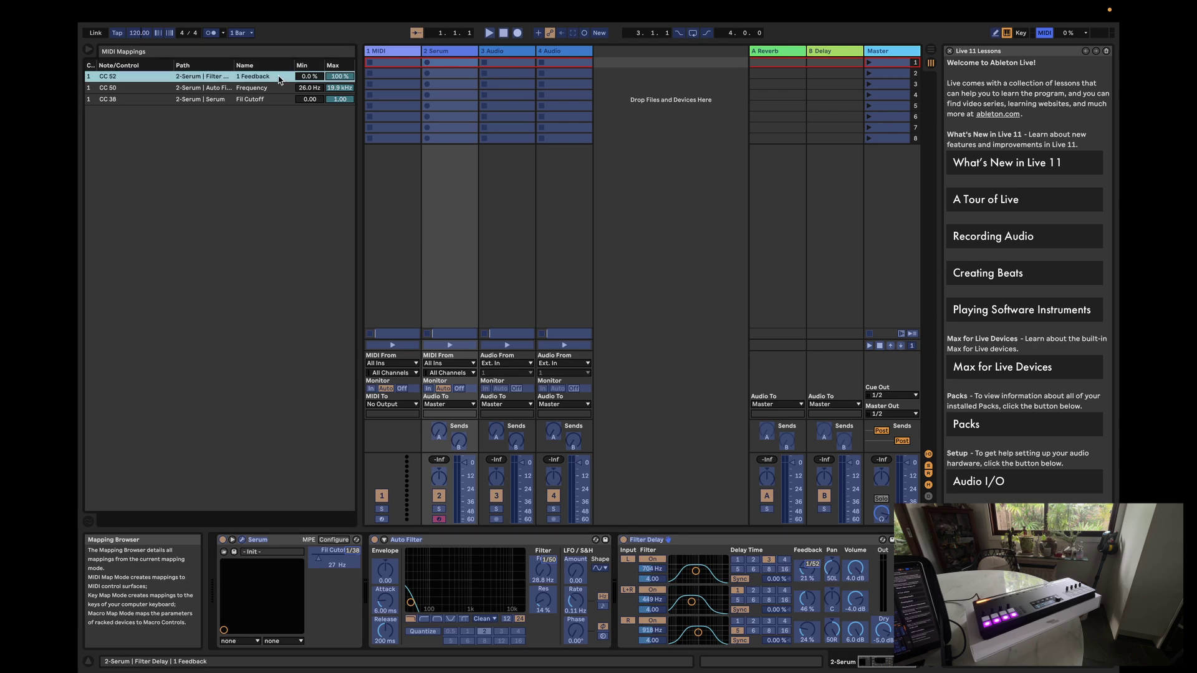
pyautogui.press('super+m')
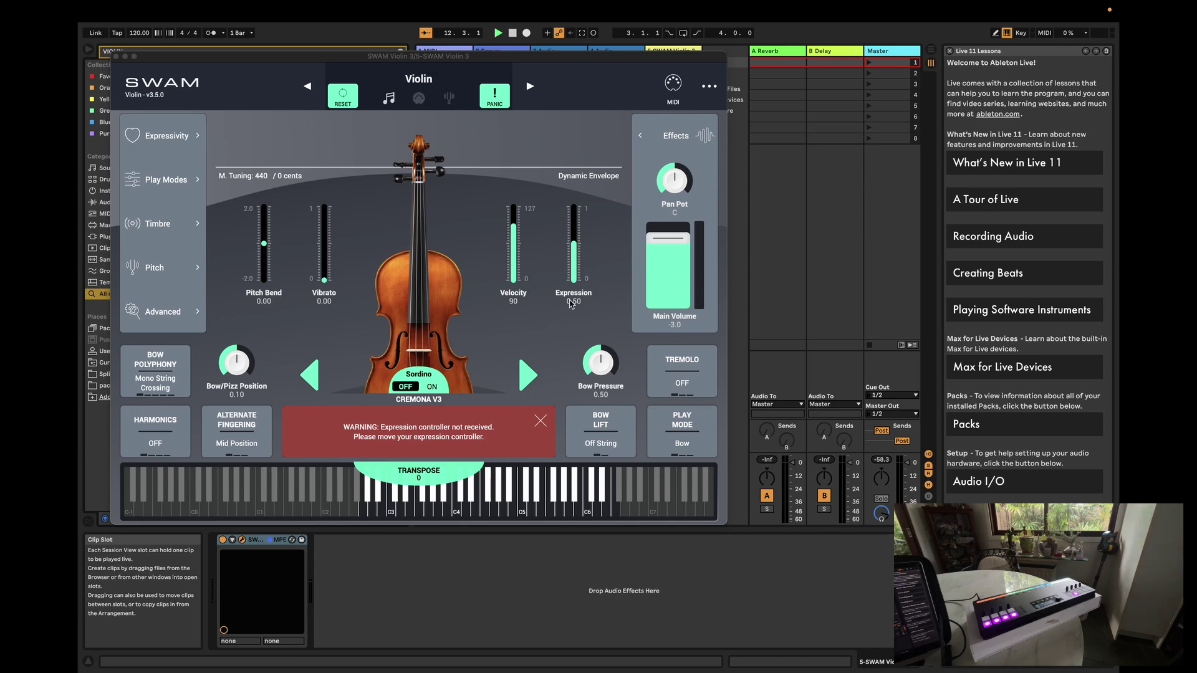
# - Expose SWAM Violin's Expression parameter and map it to controller CC 20
pyautogui.moveTo(573, 249); pyautogui.dragTo(570, 243)
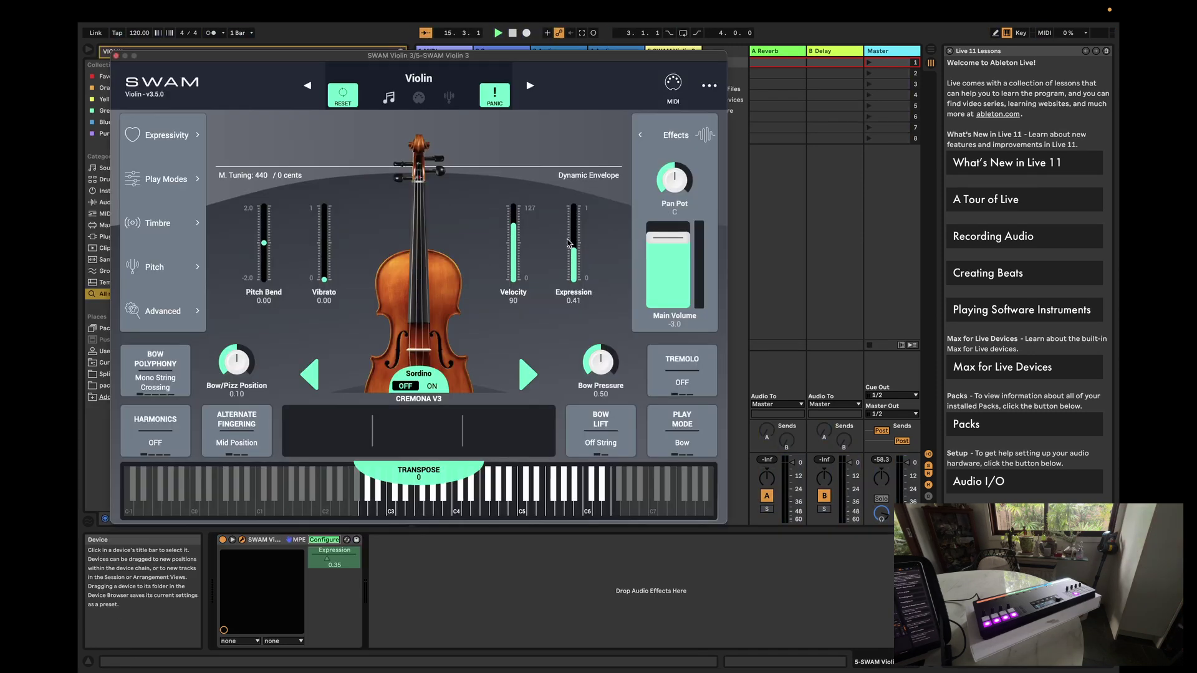
pyautogui.click(115, 55)
pyautogui.press('super+m')
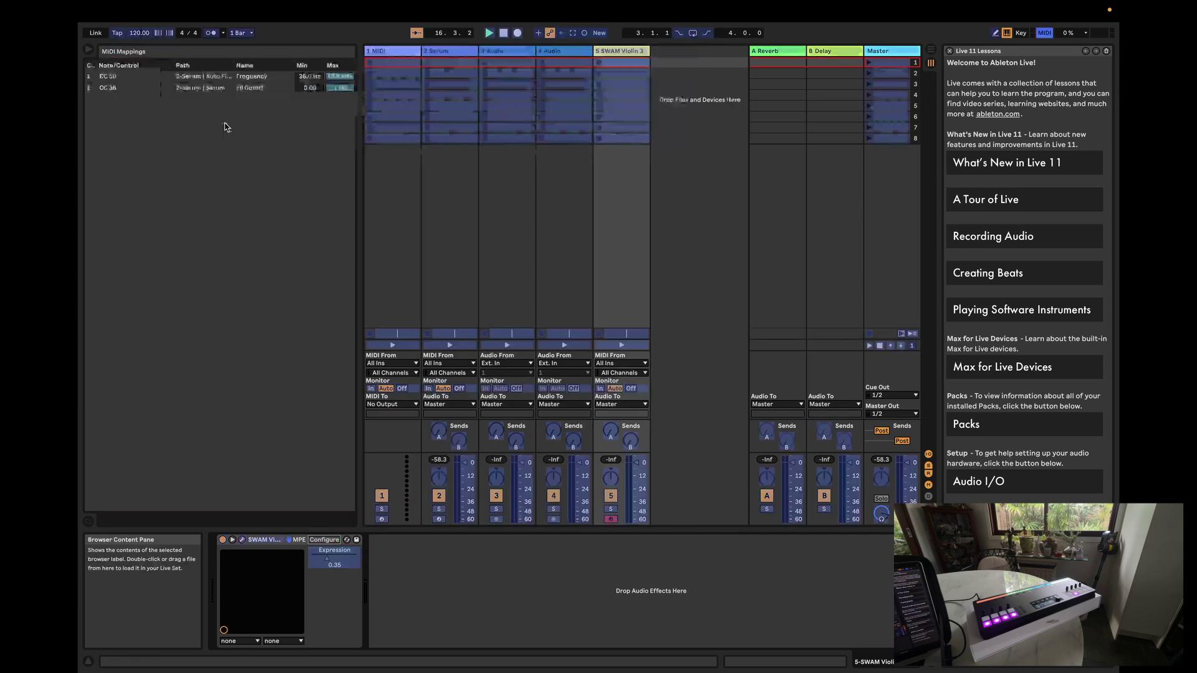
pyautogui.click(335, 563)
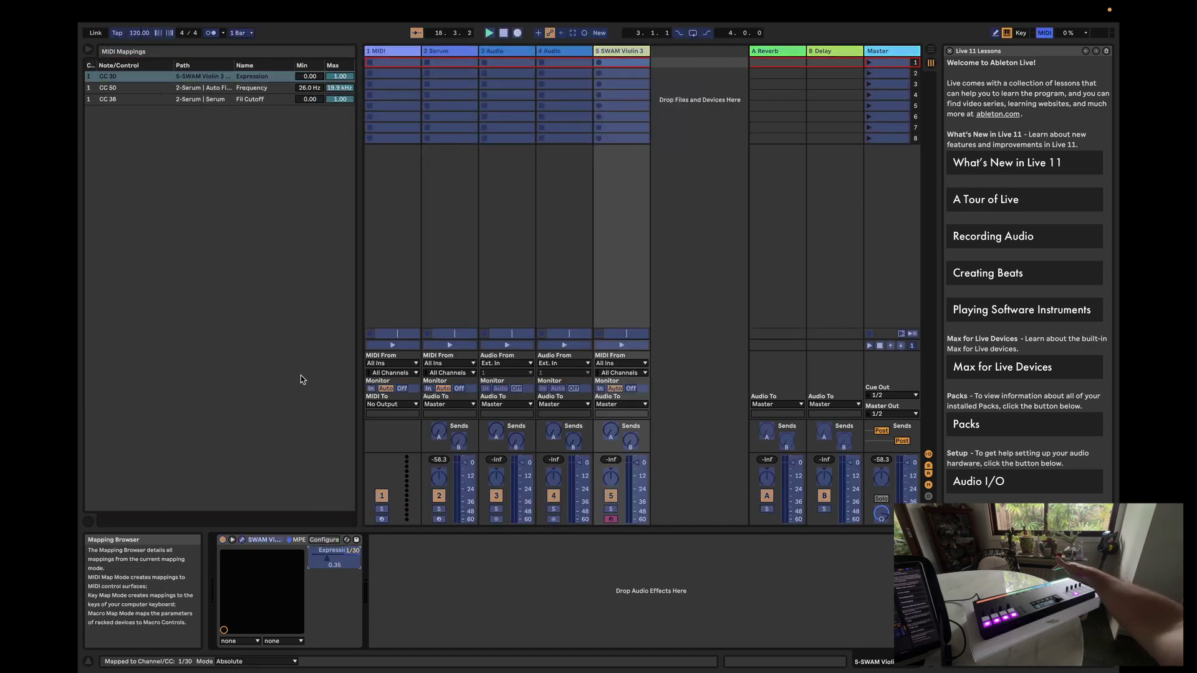
pyautogui.press('super+m')
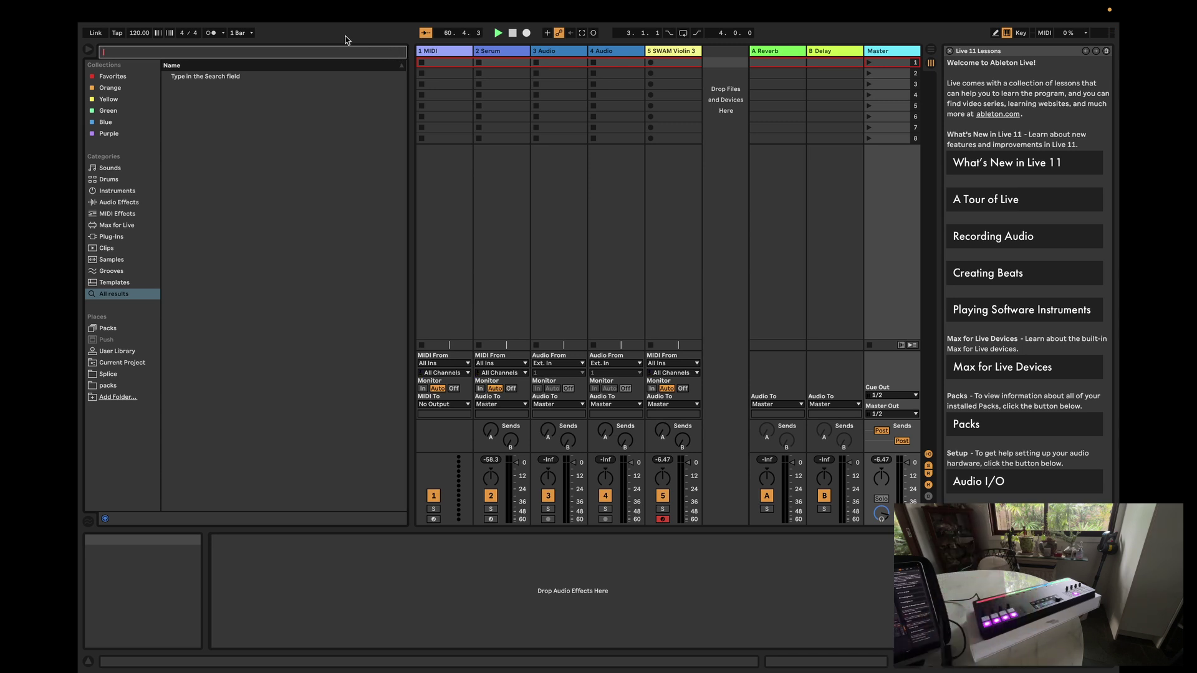
# - Load the Sway Delay preset on the Master track and map its Device On switch to CC 14
pyautogui.write('sway')
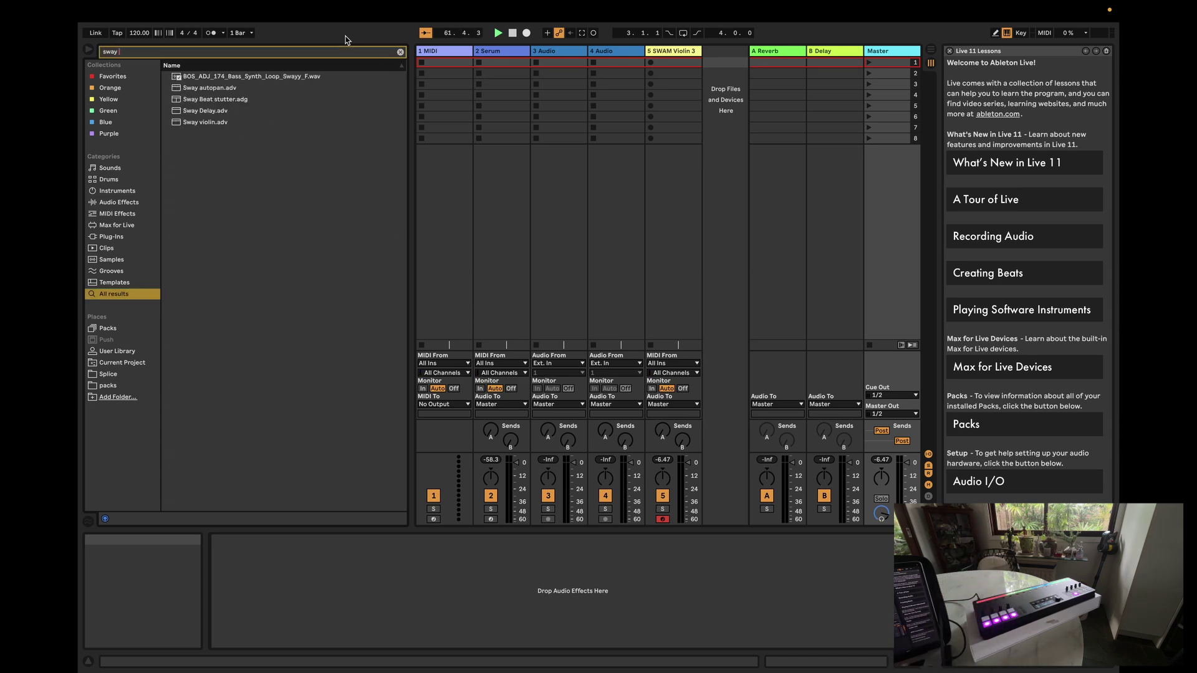
pyautogui.write(' d')
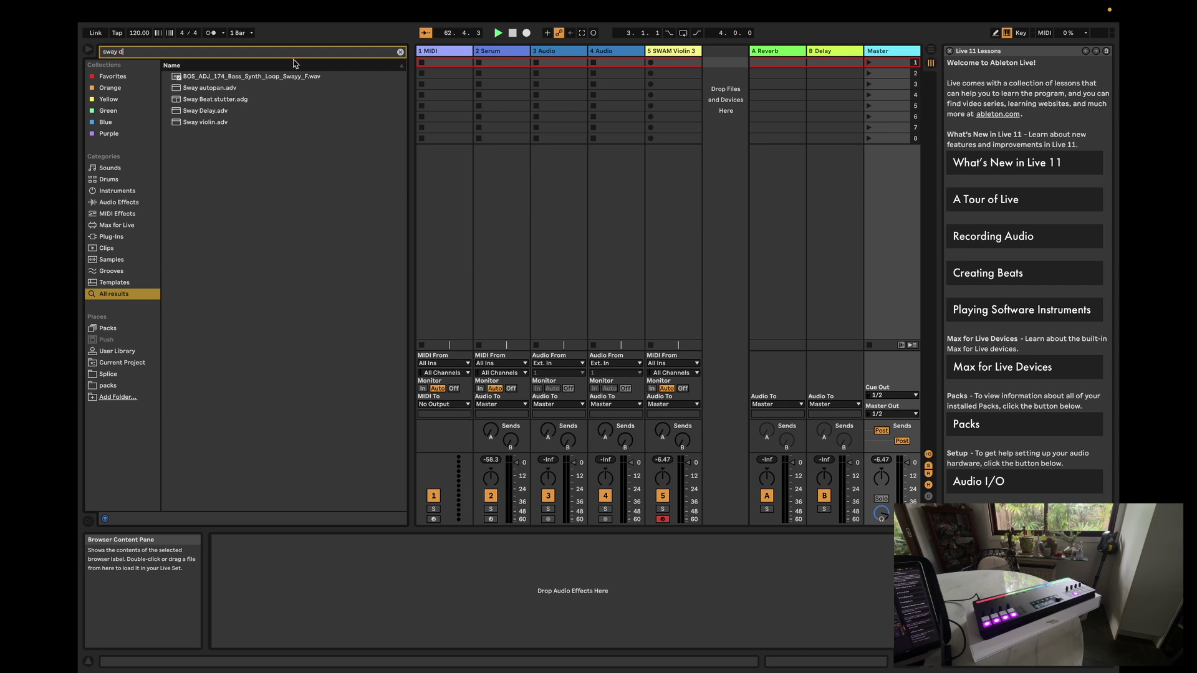
pyautogui.write('eal')
pyautogui.press('BackSpace')
pyautogui.press('BackSpace')
pyautogui.click(209, 88)
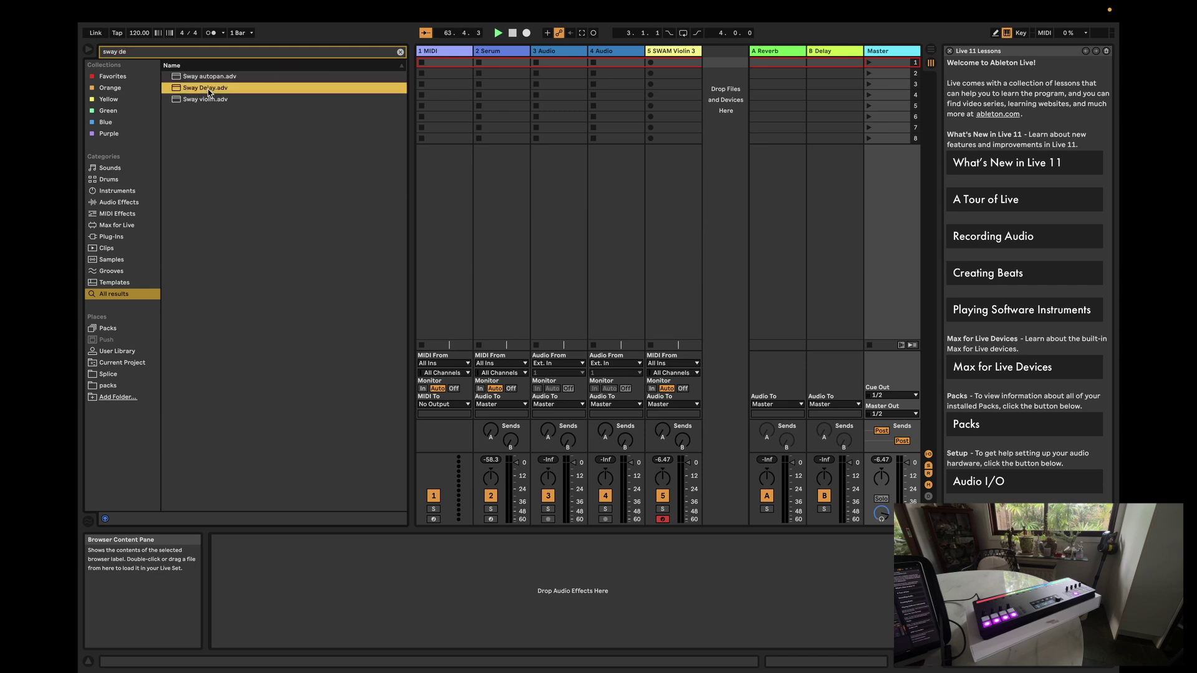
pyautogui.press('Return')
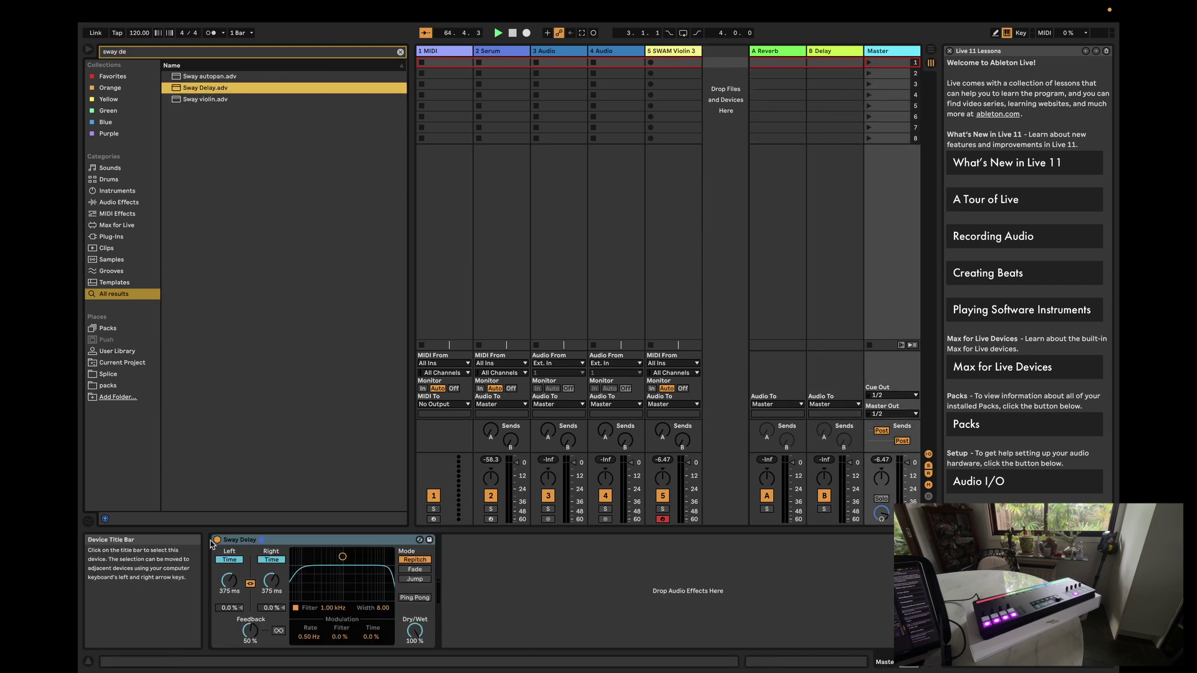
pyautogui.press('super+m')
pyautogui.click(216, 543)
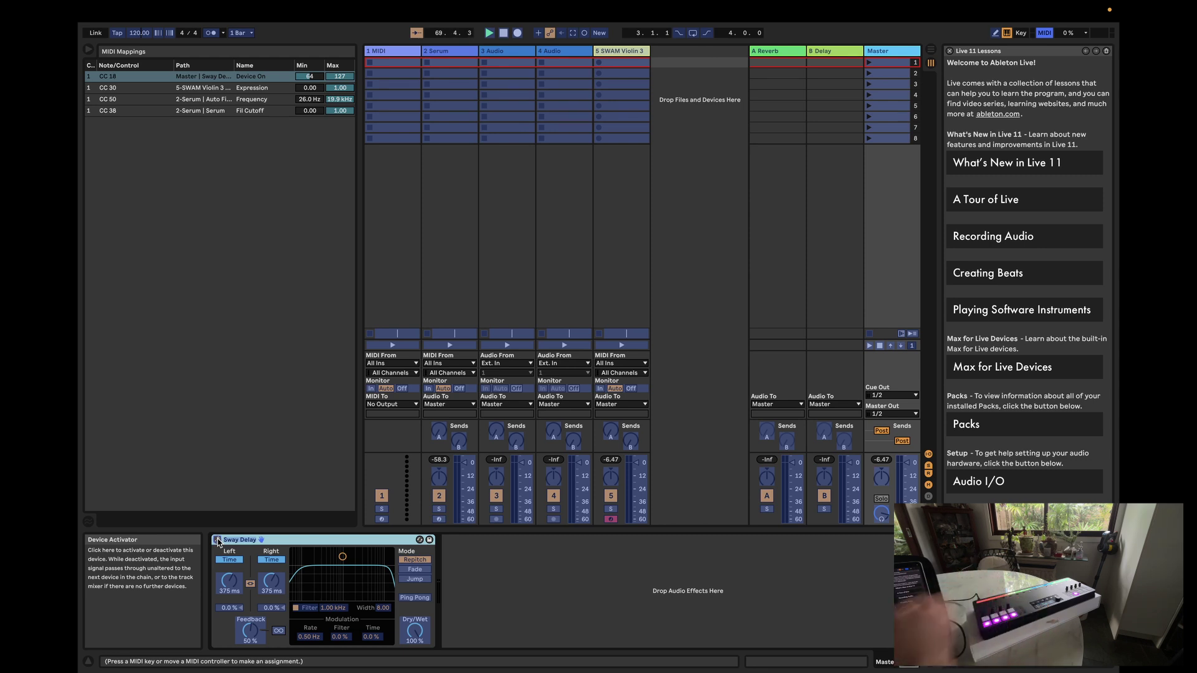
# - Delete the old Serum cutoff and other mappings, then remap Sway Delay's on/off to CC 18
pyautogui.click(125, 111)
pyautogui.press('Delete')
pyautogui.press('Delete')
pyautogui.press('Delete')
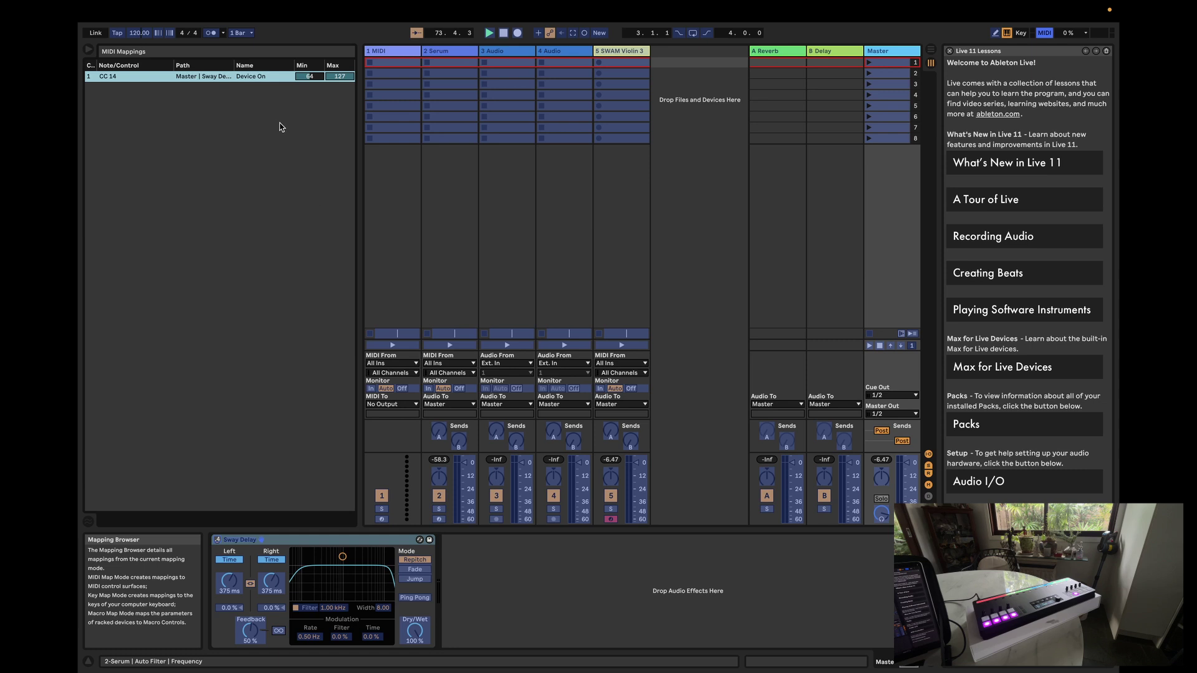
pyautogui.press('Delete')
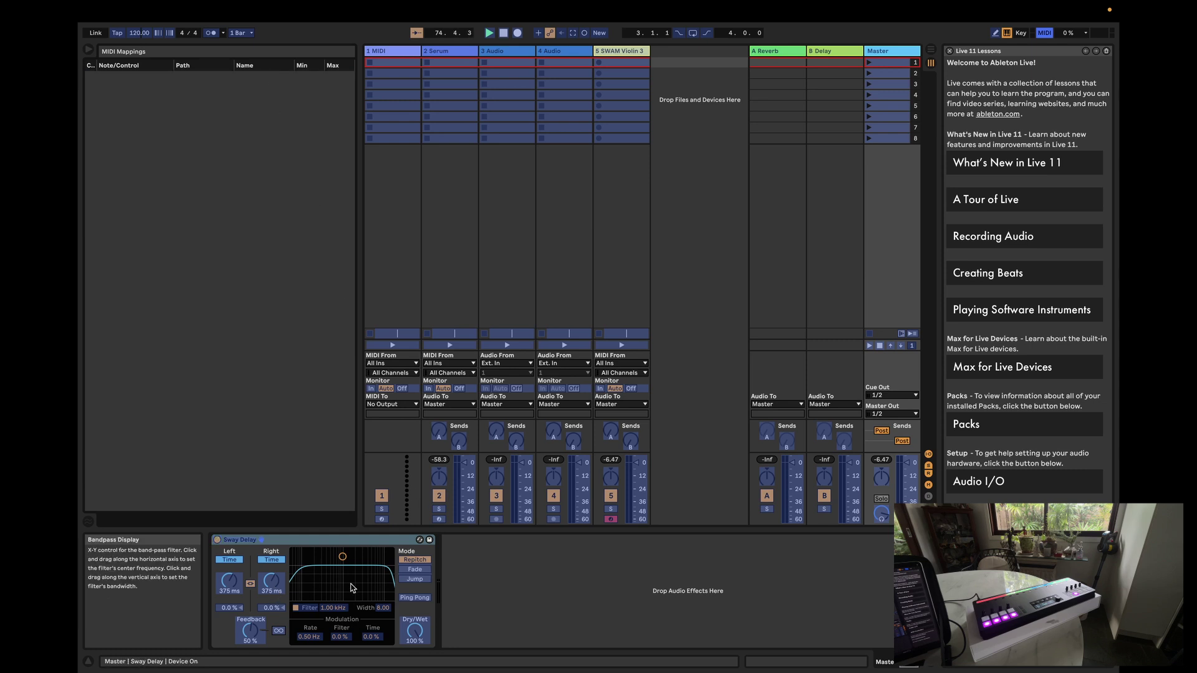
pyautogui.click(217, 540)
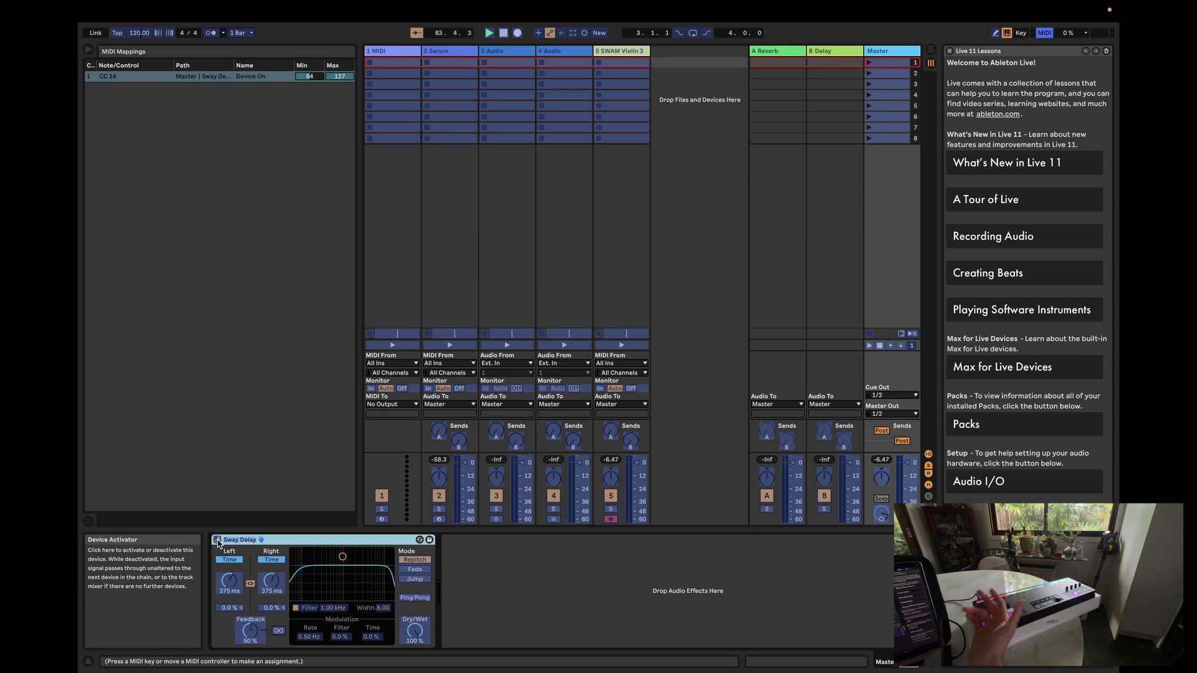
pyautogui.press('super+m')
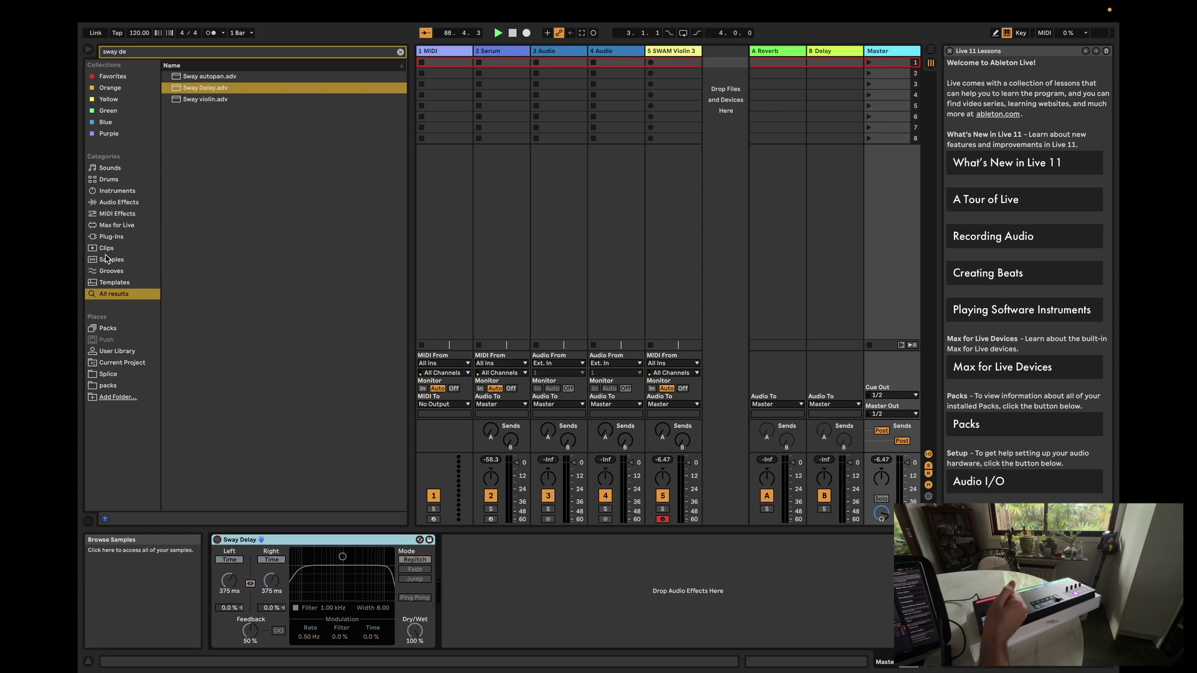
# - Map the Sway Delay's Dry/Wet knob to controller CC 18 over 0–100%
pyautogui.press('super+m')
pyautogui.moveTo(540, 671)
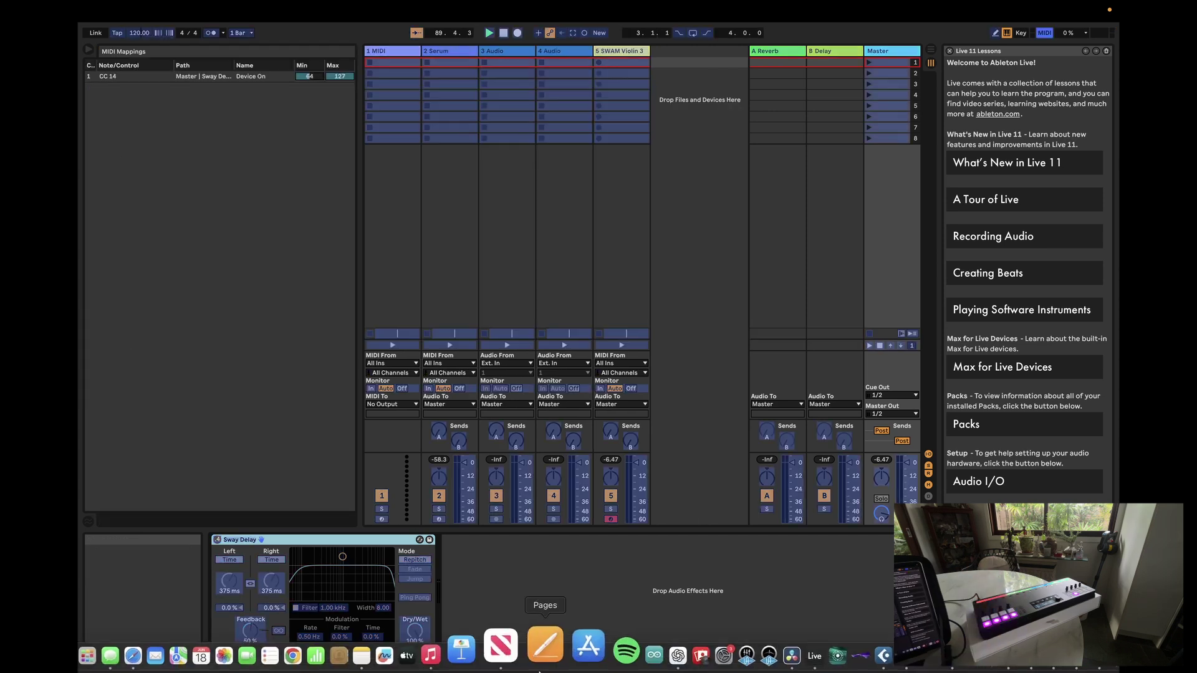
pyautogui.click(420, 634)
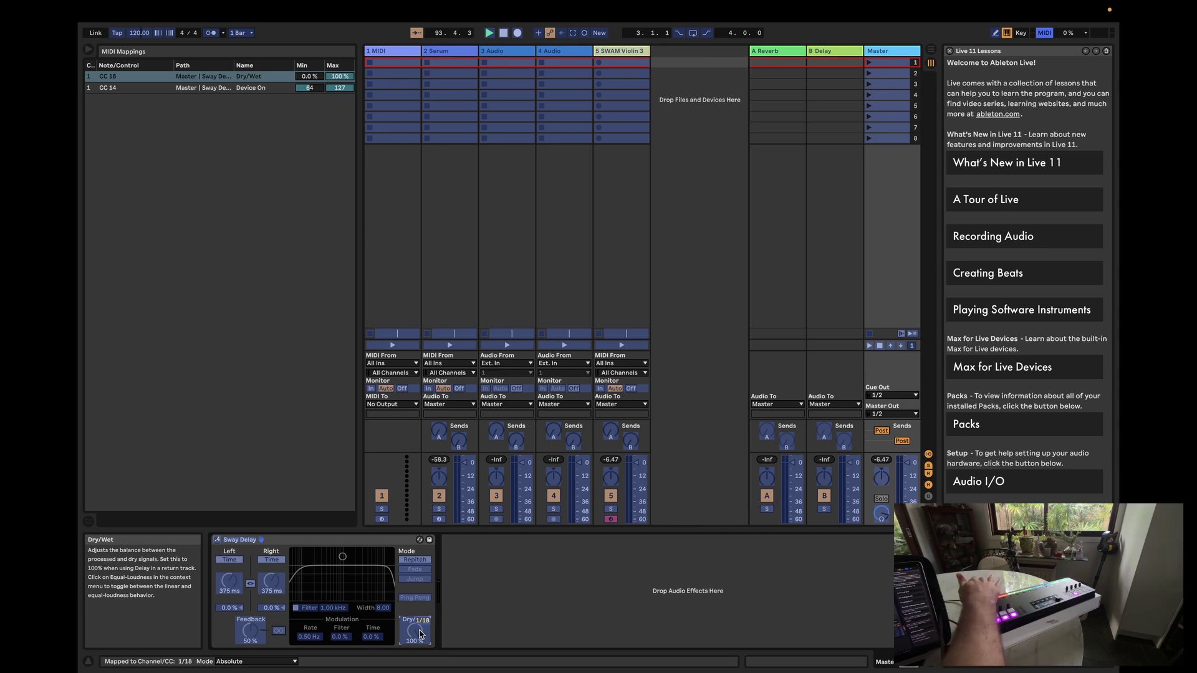
pyautogui.press('super+m')
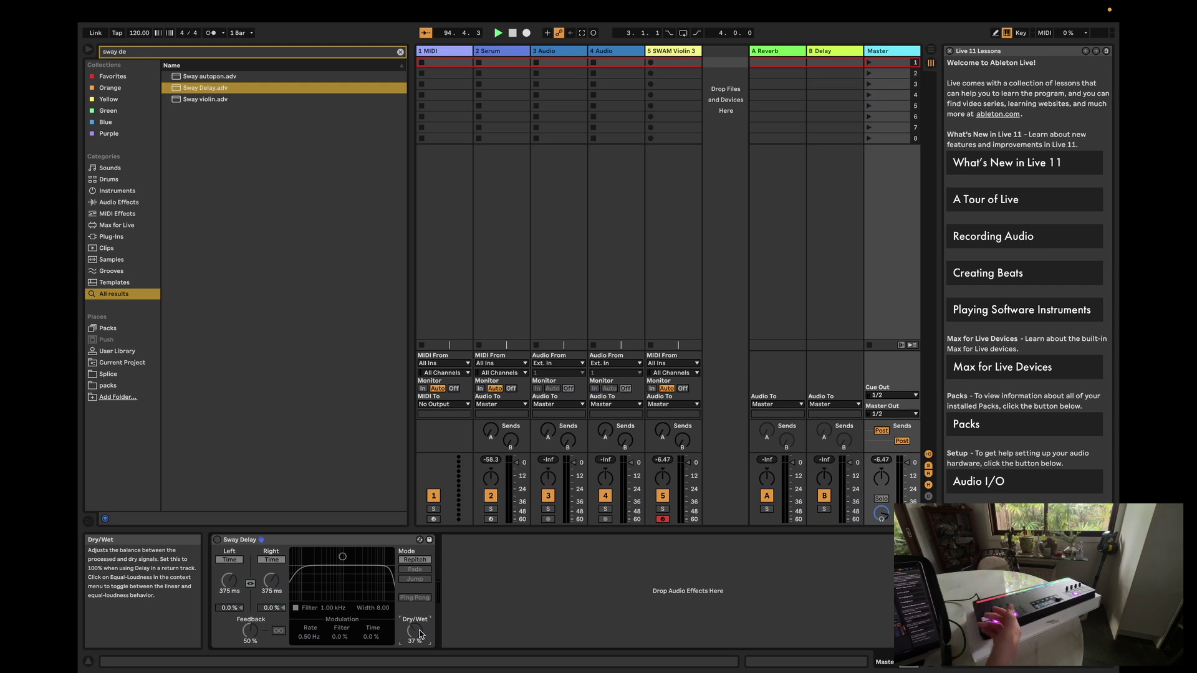